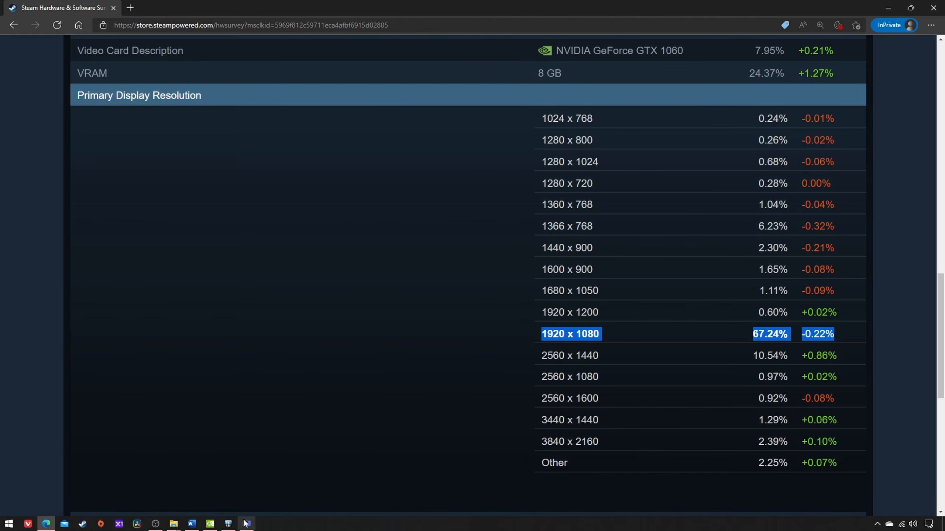
Step: Switch to NVIDIA Control Panel and review the power management mode and vertical sync settings for Left 4 Dead 2
{"action": "left_click", "coordinate": [210, 524]}
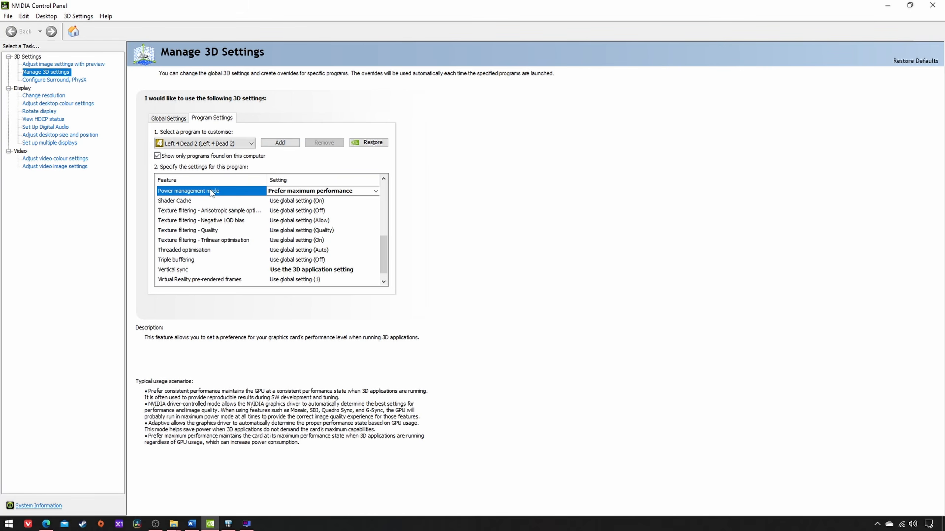
{"action": "left_click", "coordinate": [189, 270]}
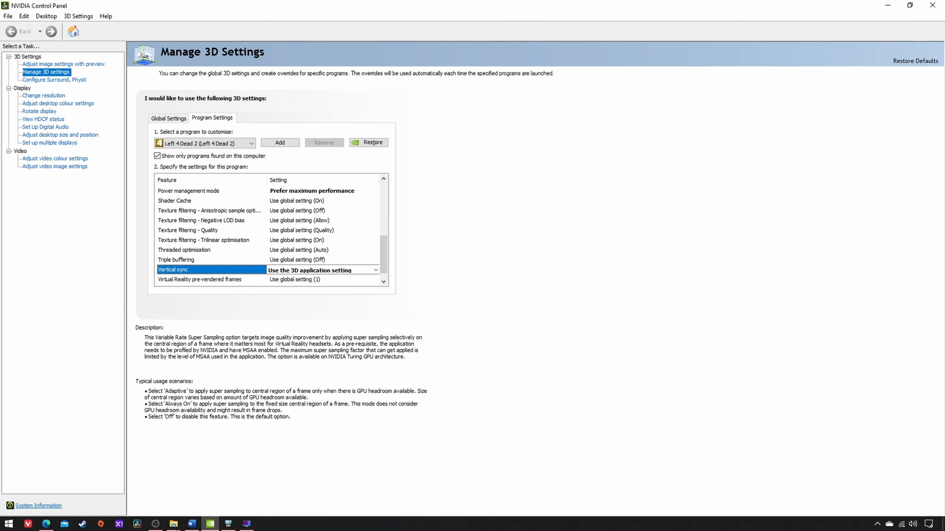
Step: Switch to HWiNFO64 and enable the GPU Clock value and label for the RivaTuner on-screen display in the sensor settings
{"action": "left_click", "coordinate": [228, 524]}
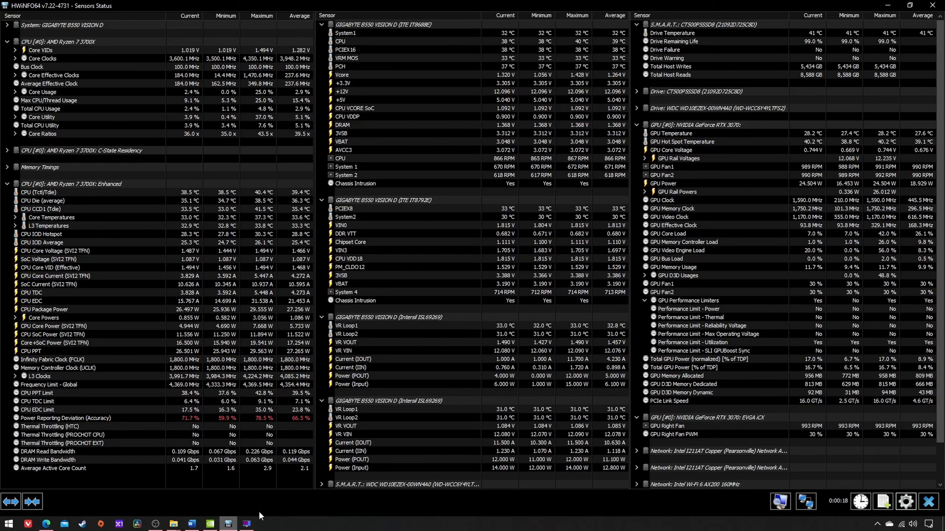
{"action": "left_click", "coordinate": [905, 501]}
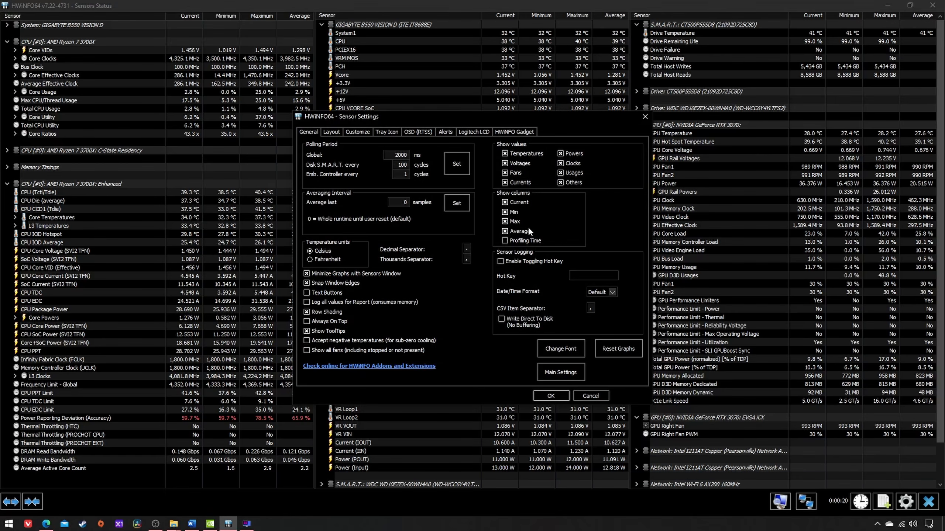
{"action": "left_click", "coordinate": [415, 129]}
{"action": "scroll", "coordinate": [633, 179], "scroll_direction": "down", "scroll_amount": 10}
{"action": "scroll", "coordinate": [640, 181], "scroll_direction": "down", "scroll_amount": 20}
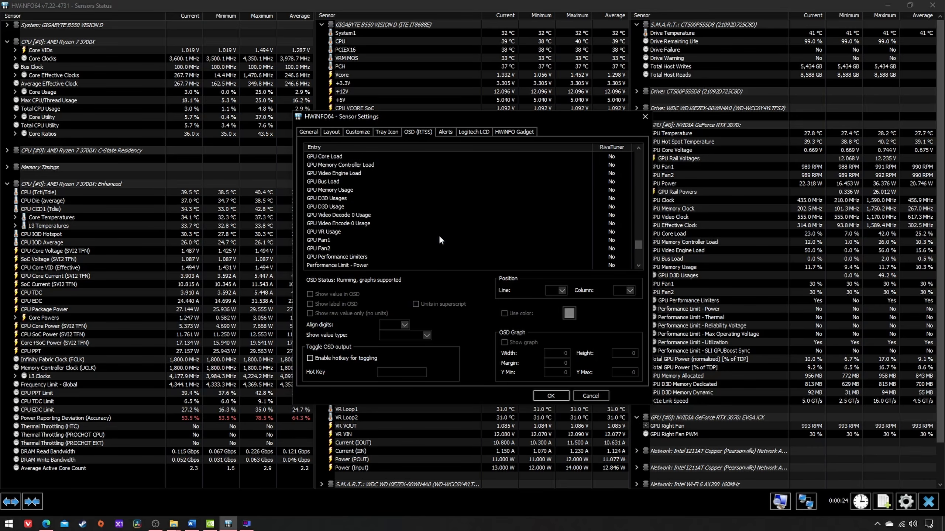
{"action": "scroll", "coordinate": [438, 234], "scroll_direction": "up", "scroll_amount": 3}
{"action": "left_click", "coordinate": [338, 200]}
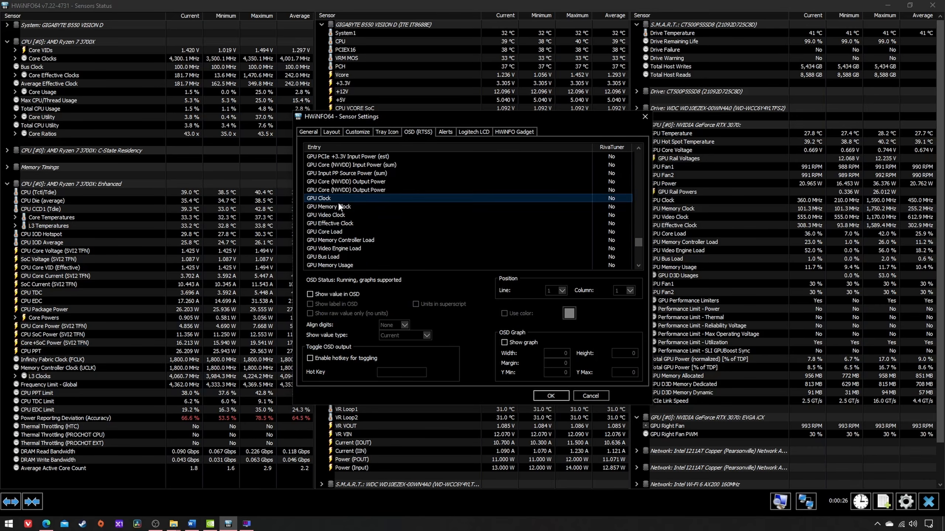
{"action": "left_click", "coordinate": [310, 294]}
{"action": "left_click", "coordinate": [310, 304]}
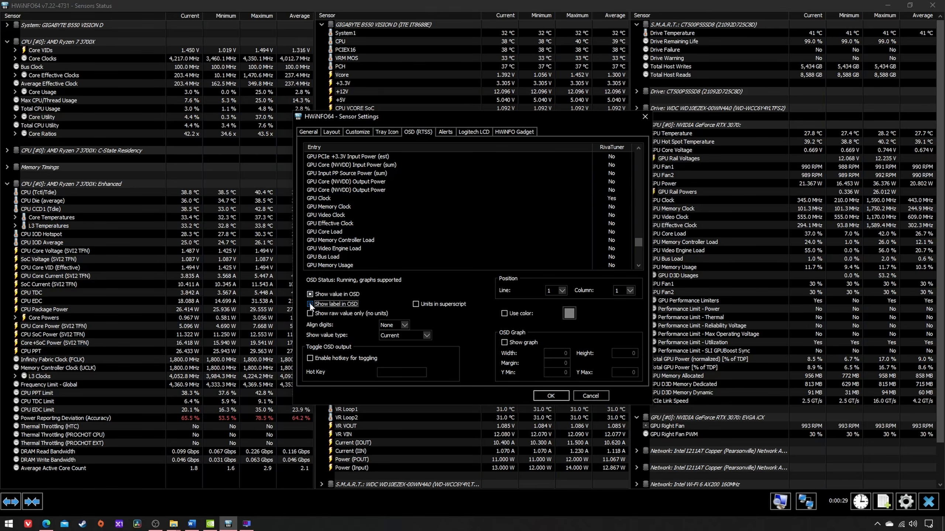
Step: Show the GPU Core Load value and label in the OSD on line 2 and apply the sensor settings
{"action": "left_click", "coordinate": [332, 232]}
{"action": "left_click", "coordinate": [310, 294]}
{"action": "left_click", "coordinate": [310, 304]}
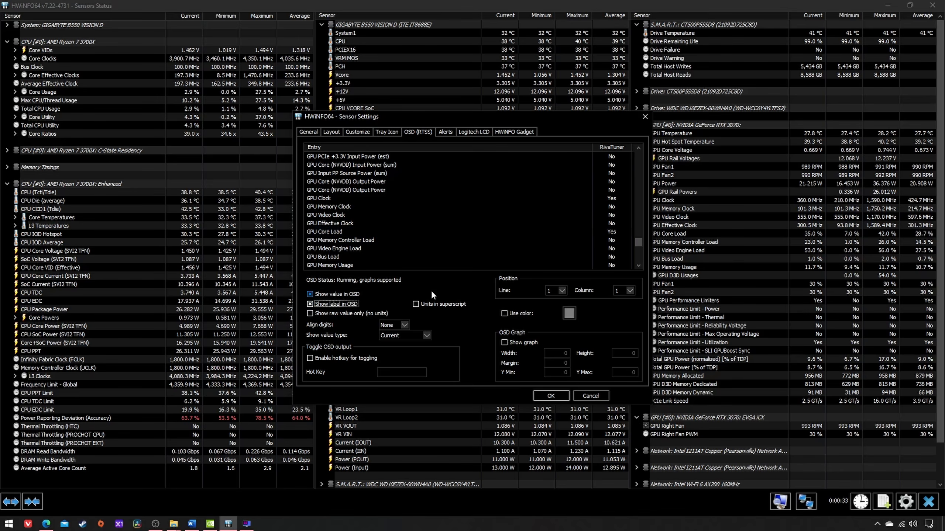
{"action": "left_click", "coordinate": [556, 291]}
{"action": "left_click", "coordinate": [551, 306]}
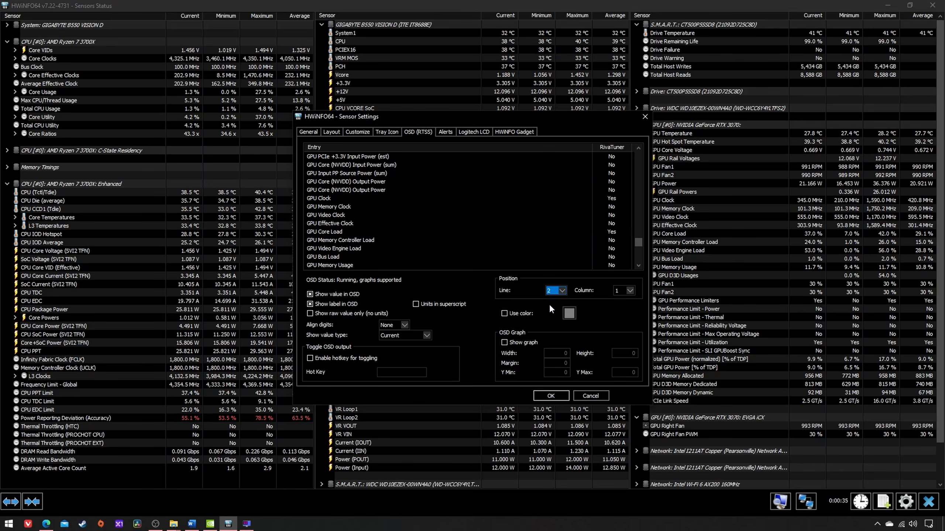
{"action": "left_click", "coordinate": [551, 396]}
Step: Add a left4dead2.exe profile in RivaTuner Statistics Server, with Scanline sync set to 1 and its own statistics shown
{"action": "left_click", "coordinate": [210, 524]}
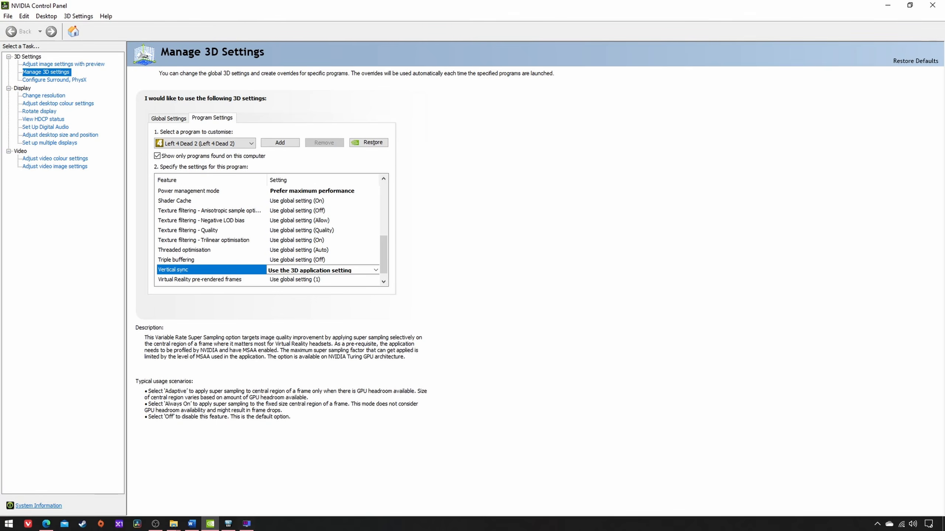
{"action": "left_click", "coordinate": [247, 524]}
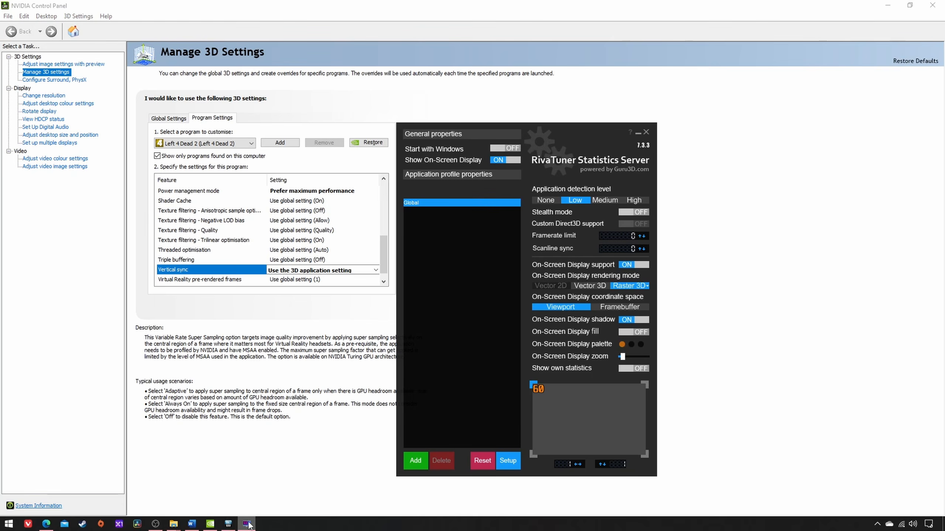
{"action": "left_click", "coordinate": [416, 460]}
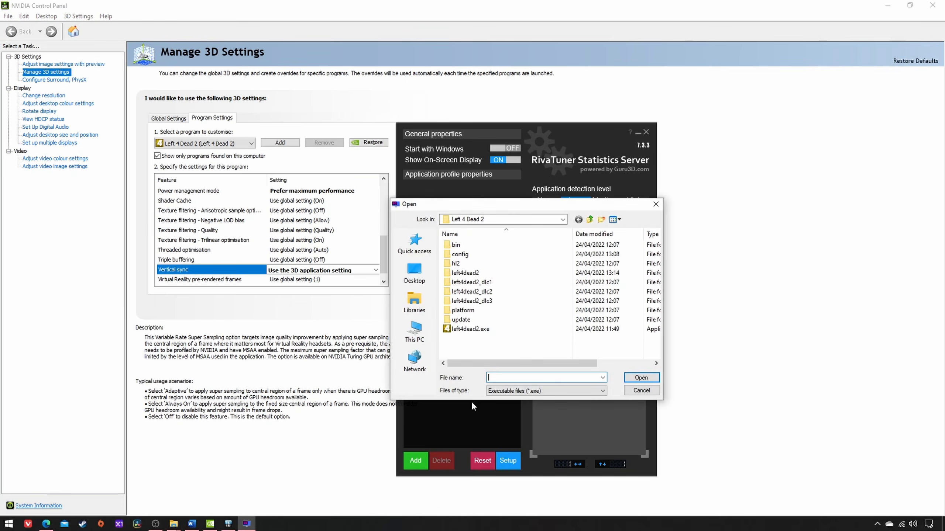
{"action": "double_click", "coordinate": [471, 329]}
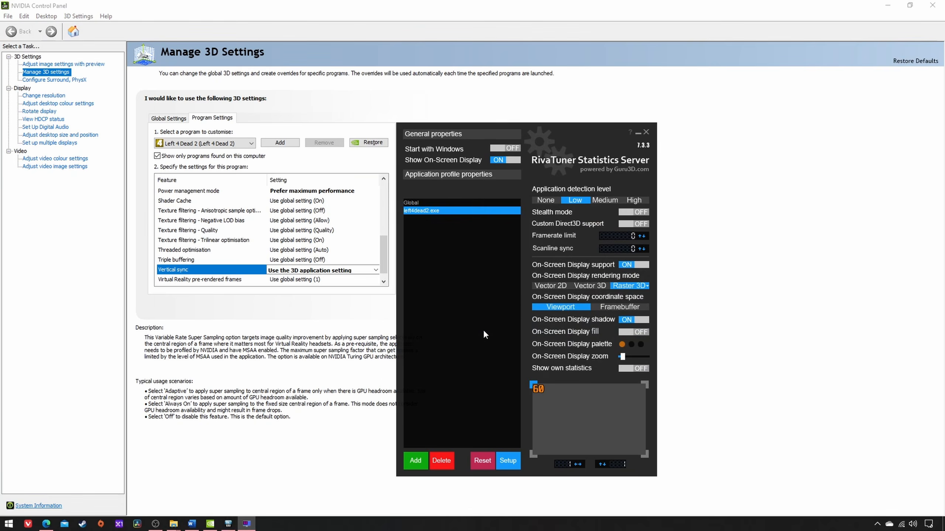
{"action": "left_click", "coordinate": [639, 247]}
{"action": "scroll", "coordinate": [567, 462], "scroll_direction": "up", "scroll_amount": 3}
Step: Enable the frame color indicator and the frametime history overlay in the RivaTuner Statistics Server general properties
{"action": "left_click", "coordinate": [513, 461]}
{"action": "left_click", "coordinate": [419, 223]}
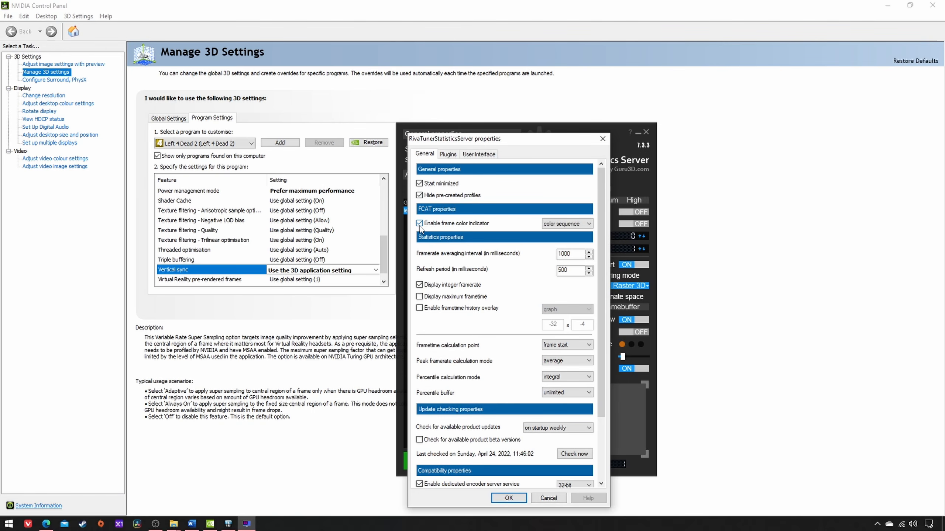
{"action": "left_click", "coordinate": [419, 308]}
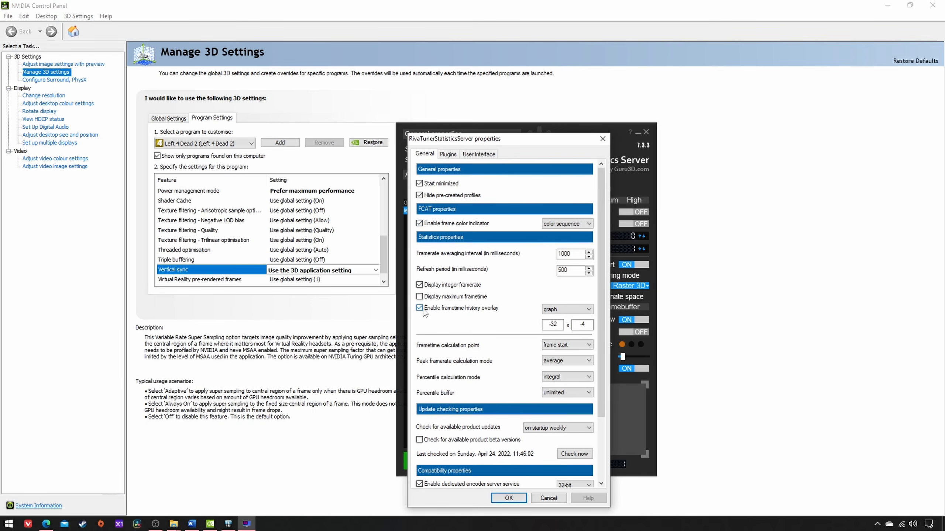
{"action": "left_click", "coordinate": [496, 499]}
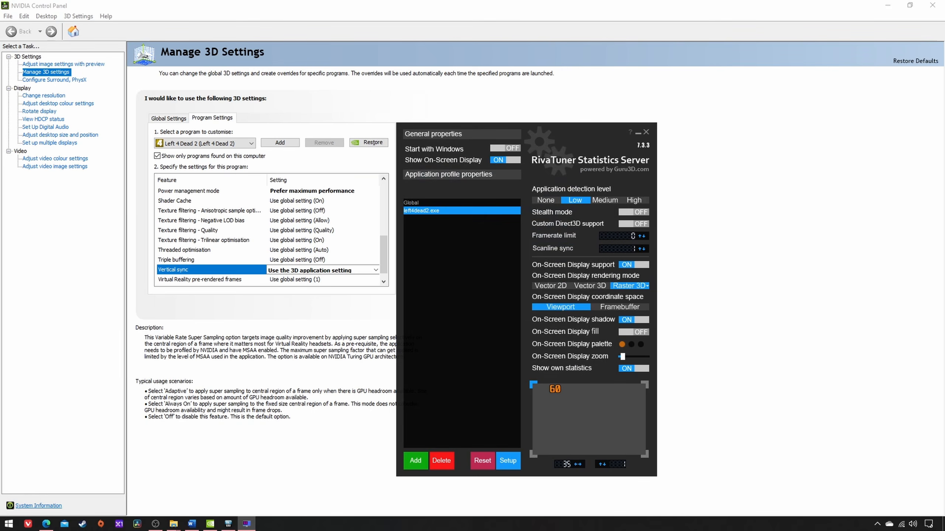
Step: Switch to File Explorer and open the Global file from RivaTuner's Profiles folder in Notepad
{"action": "mouse_move", "coordinate": [173, 524]}
{"action": "left_click", "coordinate": [223, 497]}
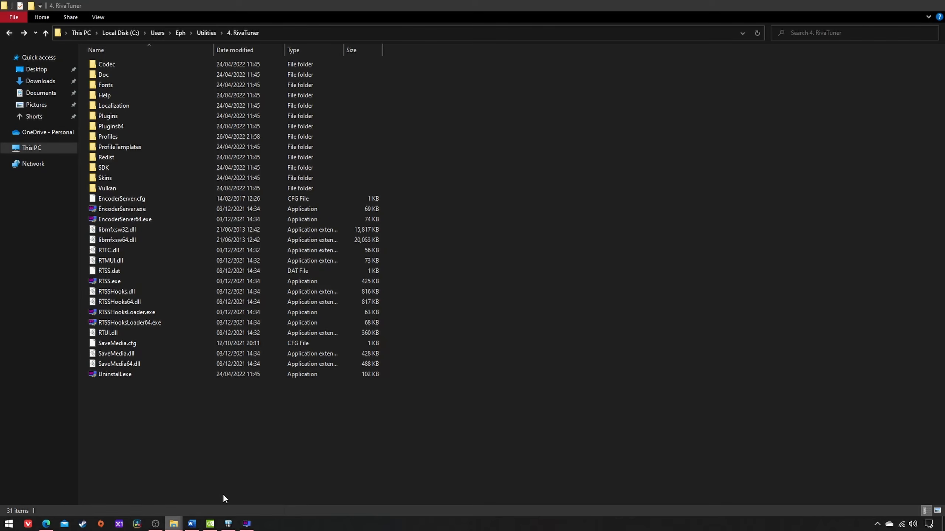
{"action": "double_click", "coordinate": [112, 136]}
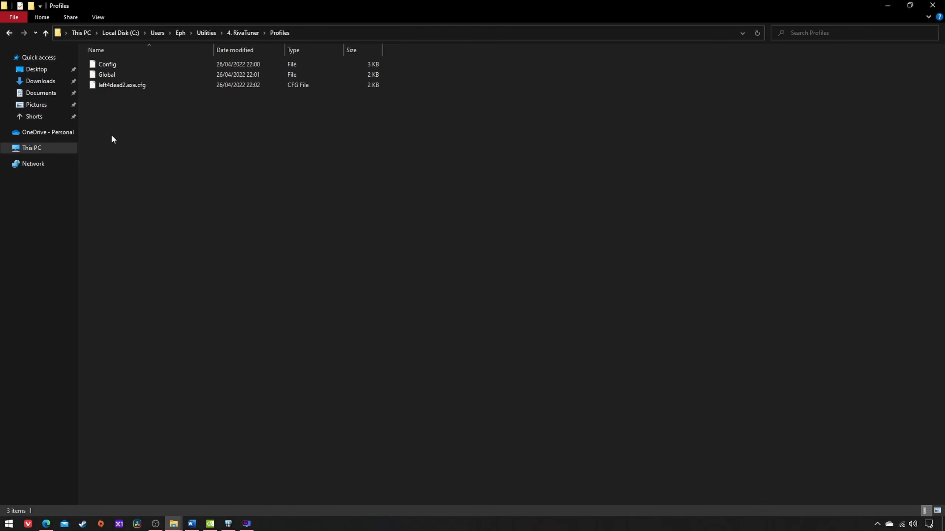
{"action": "double_click", "coordinate": [105, 75]}
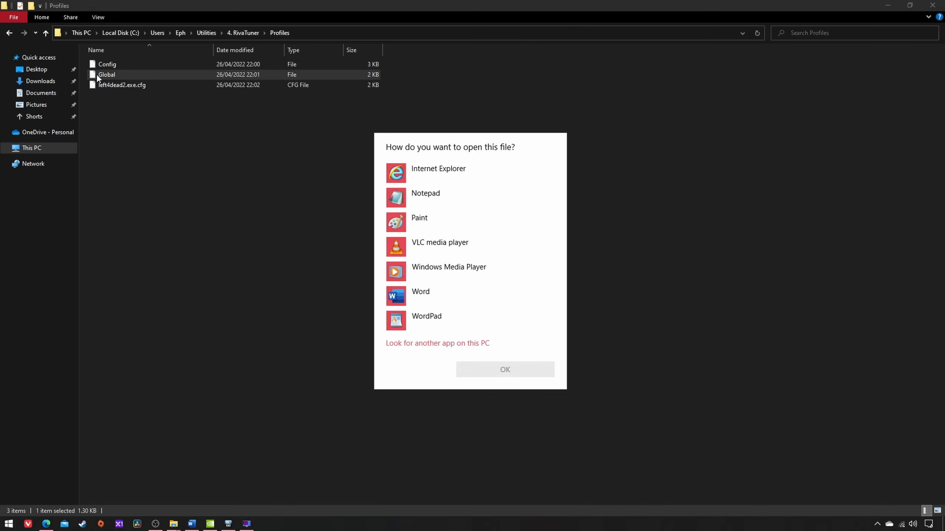
{"action": "left_click", "coordinate": [474, 193]}
{"action": "left_click", "coordinate": [521, 368]}
Step: Examine the SyncHotkeys entry under the [Framerate] section of the Global file and close the file
{"action": "scroll", "coordinate": [497, 277], "scroll_direction": "down", "scroll_amount": 6}
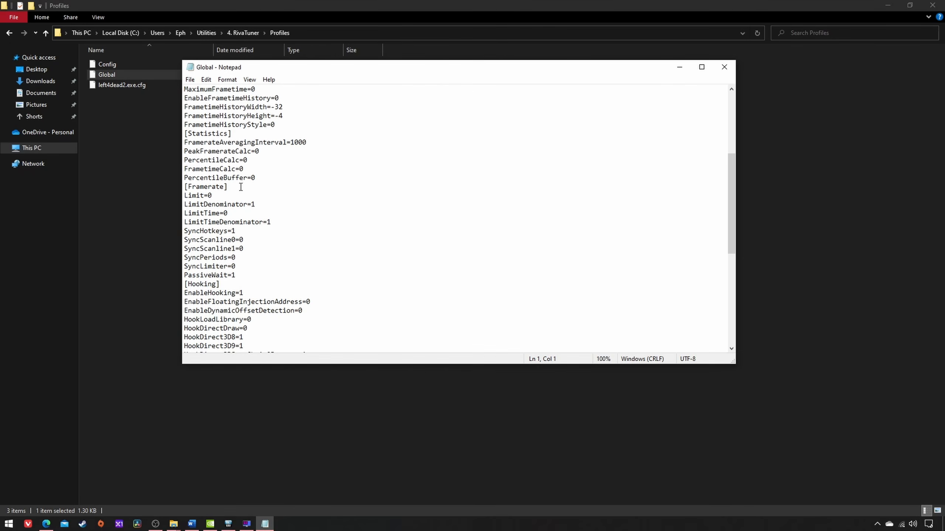
{"action": "left_click_drag", "start_coordinate": [241, 187], "coordinate": [184, 187]}
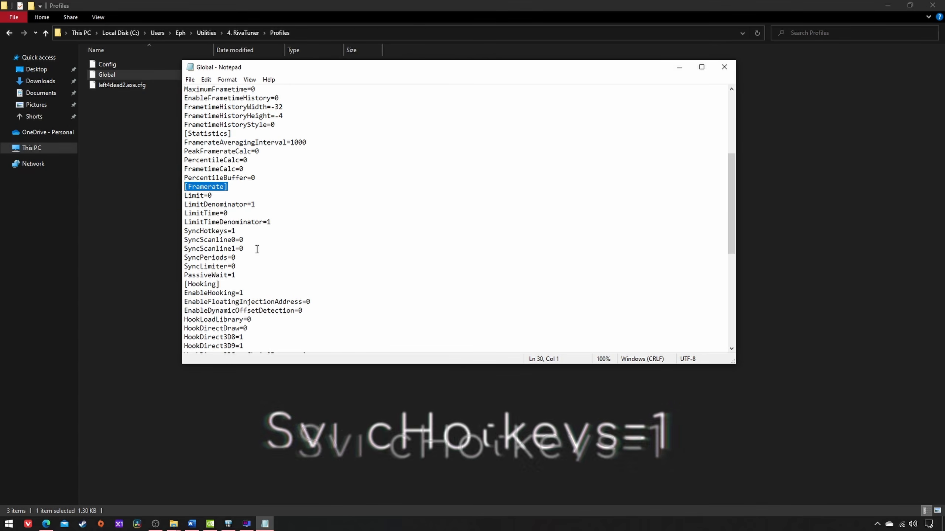
{"action": "left_click_drag", "start_coordinate": [235, 231], "coordinate": [184, 231]}
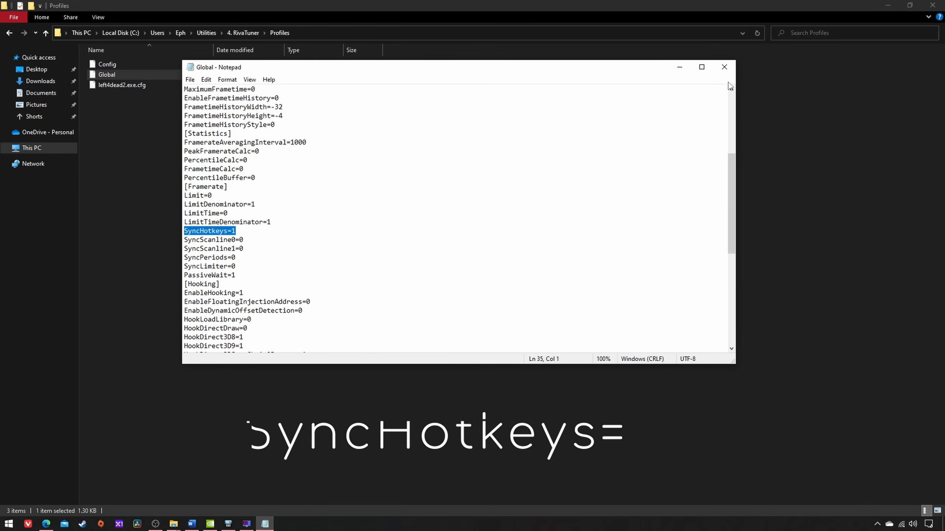
{"action": "left_click", "coordinate": [724, 68]}
Step: Open left4dead2.exe.cfg in Notepad without making Notepad the default app for .cfg files
{"action": "double_click", "coordinate": [122, 85]}
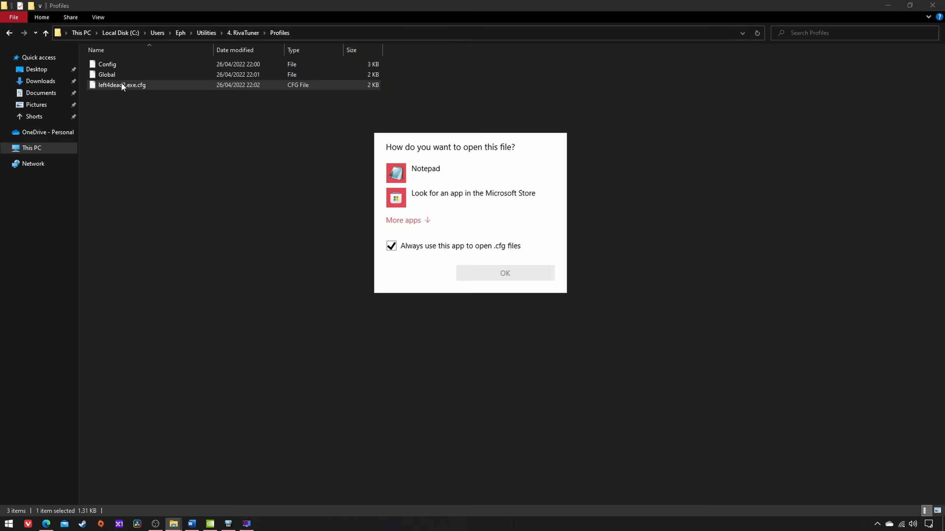
{"action": "left_click", "coordinate": [416, 247]}
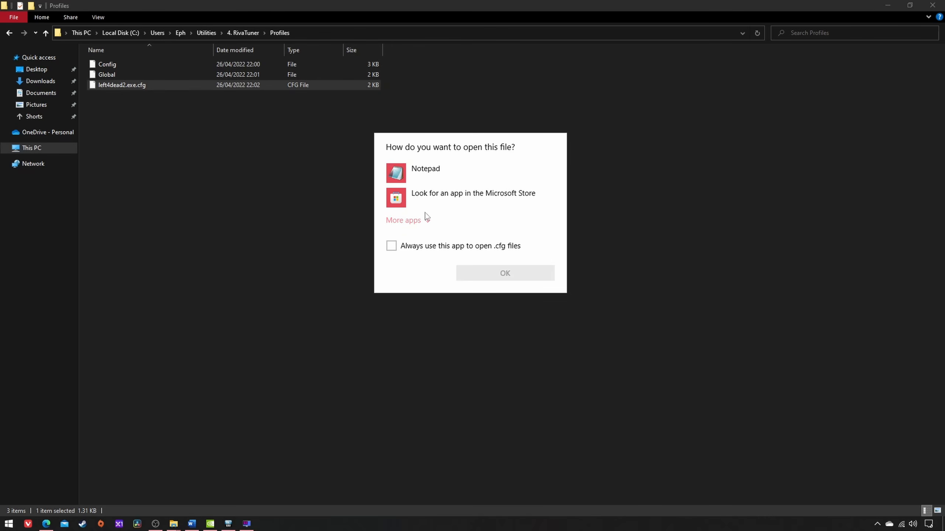
{"action": "left_click", "coordinate": [430, 175]}
{"action": "left_click", "coordinate": [505, 273]}
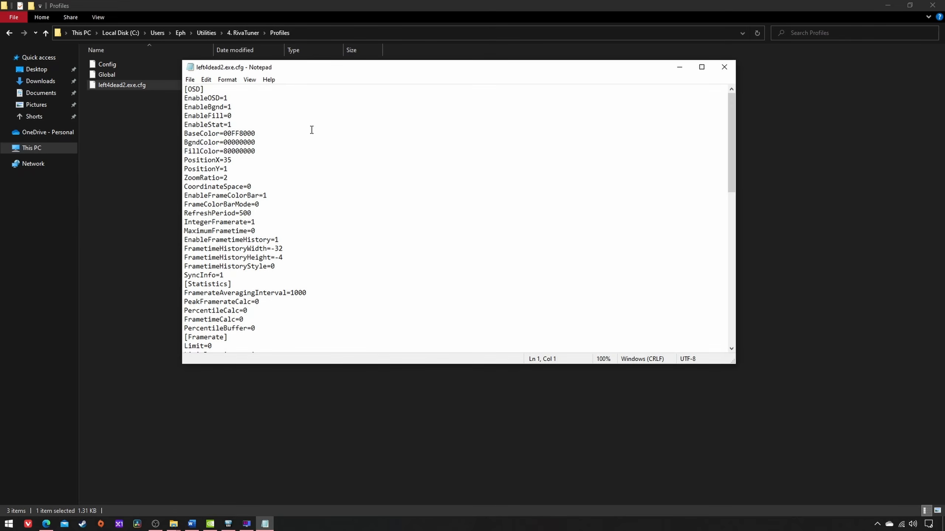
Step: Examine the SyncInfo entry under [OSD] and the SyncFlush entry under [Framerate] in left4dead2.exe.cfg, and close the file
{"action": "left_click_drag", "start_coordinate": [221, 90], "coordinate": [185, 89]}
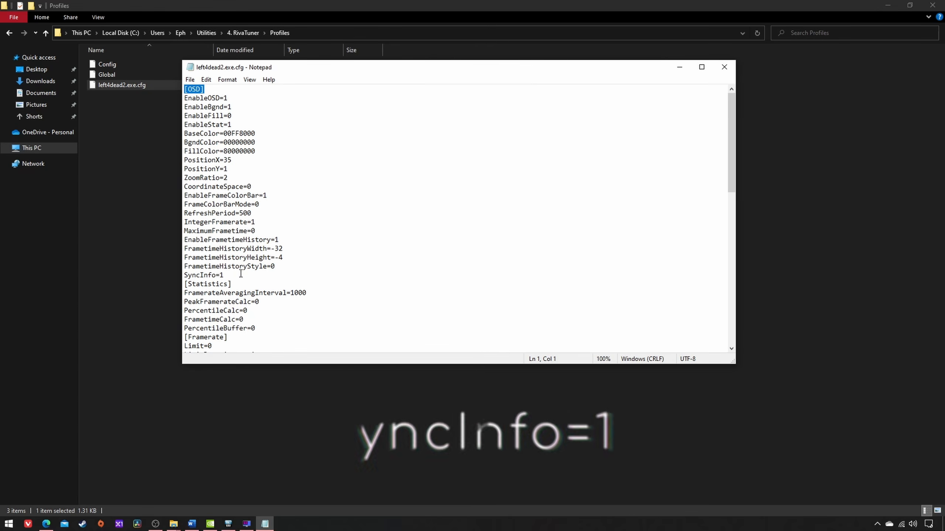
{"action": "left_click_drag", "start_coordinate": [241, 275], "coordinate": [175, 274]}
{"action": "scroll", "coordinate": [364, 236], "scroll_direction": "down", "scroll_amount": 3}
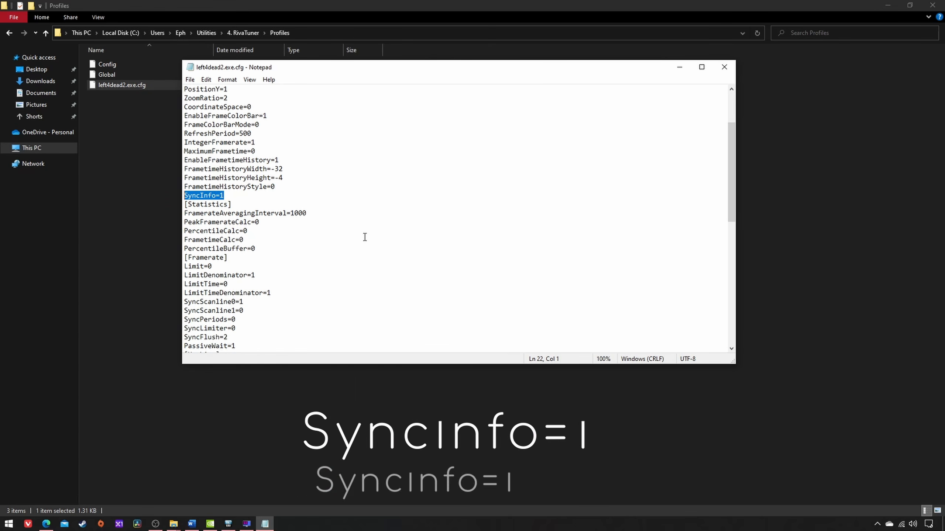
{"action": "scroll", "coordinate": [365, 237], "scroll_direction": "down", "scroll_amount": 3}
{"action": "left_click_drag", "start_coordinate": [228, 177], "coordinate": [184, 178]}
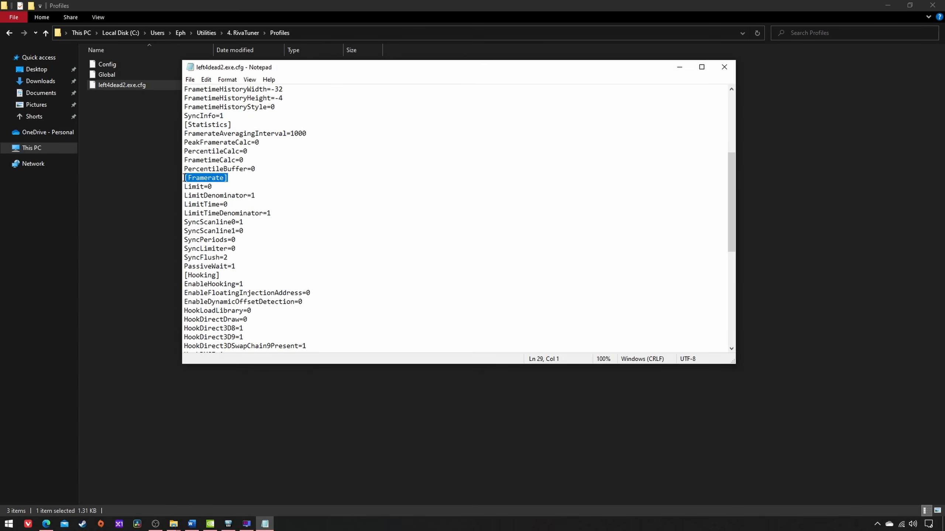
{"action": "left_click_drag", "start_coordinate": [244, 258], "coordinate": [162, 257]}
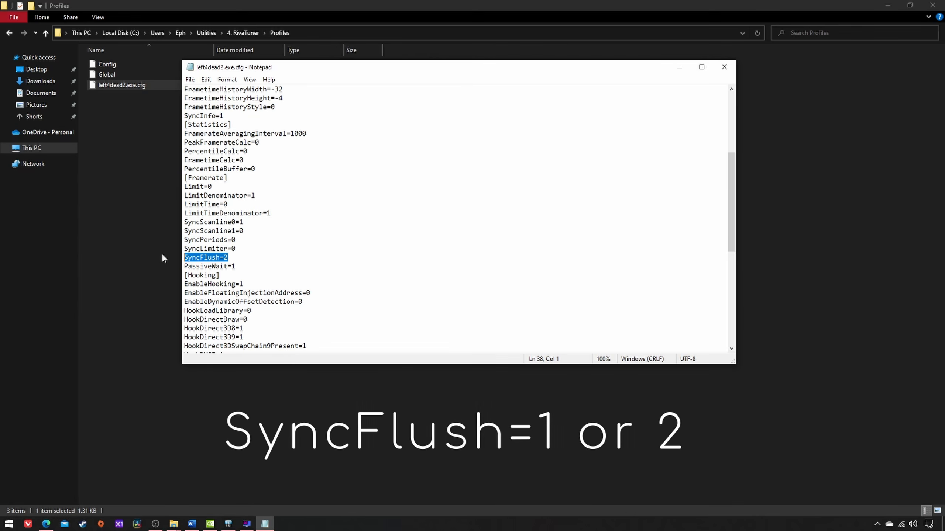
{"action": "left_click", "coordinate": [725, 68]}
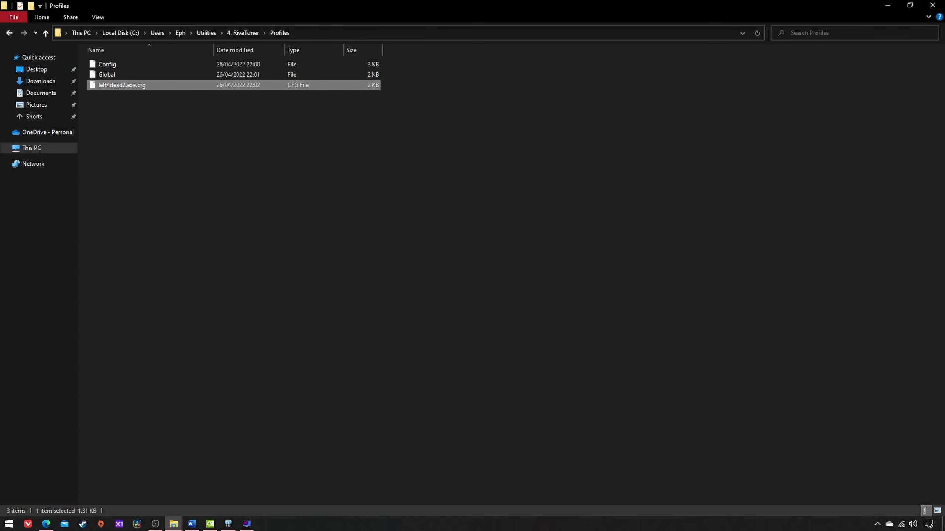
Step: Launch Left 4 Dead 2 from Steam and set Wait for Vertical Sync to Disabled in its advanced video settings
{"action": "right_click", "coordinate": [82, 523]}
{"action": "left_click", "coordinate": [74, 400]}
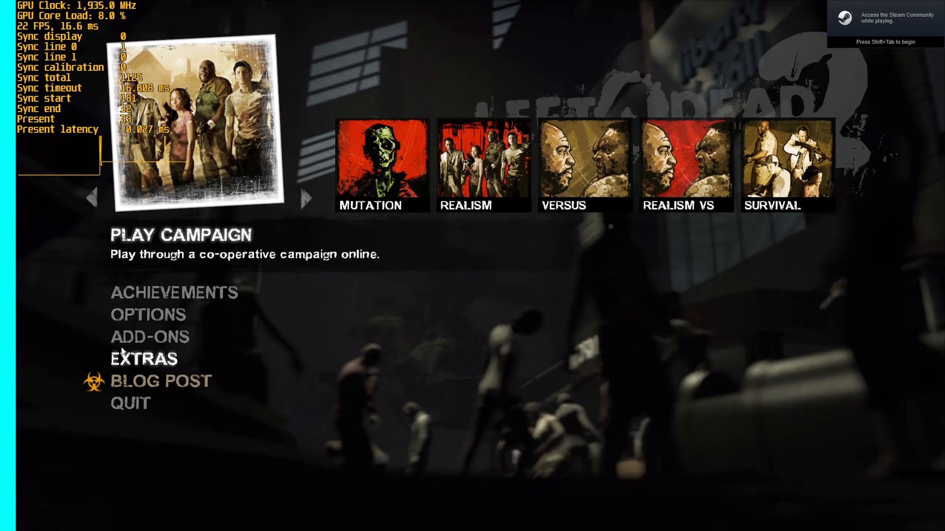
{"action": "left_click", "coordinate": [144, 318]}
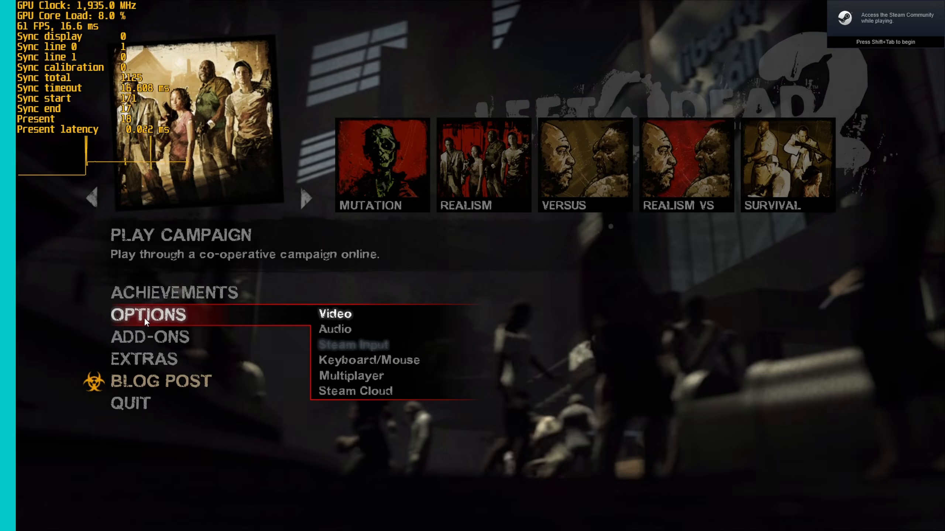
{"action": "left_click", "coordinate": [324, 313]}
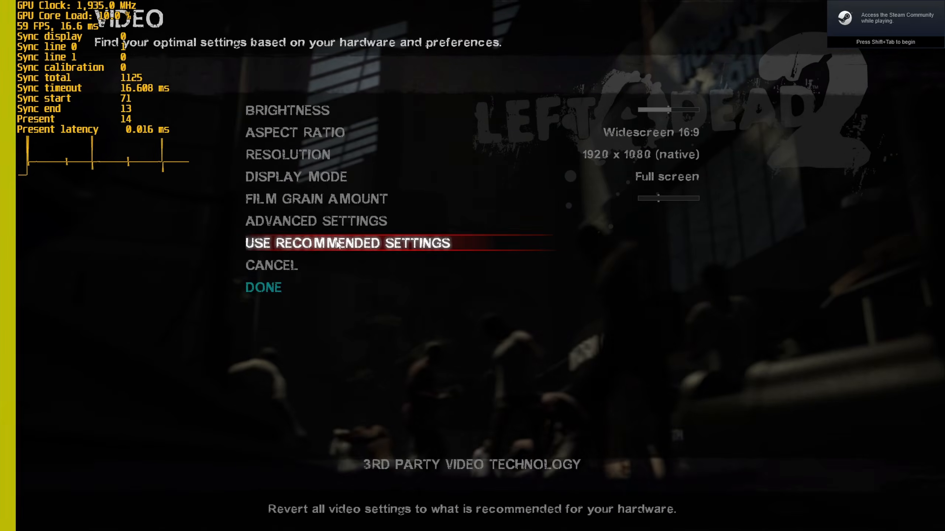
{"action": "left_click", "coordinate": [337, 226]}
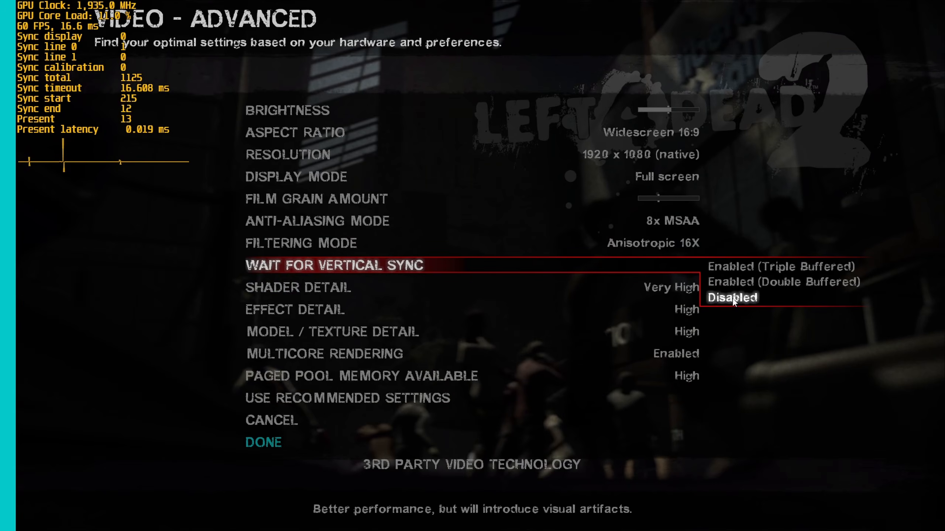
{"action": "left_click", "coordinate": [731, 298]}
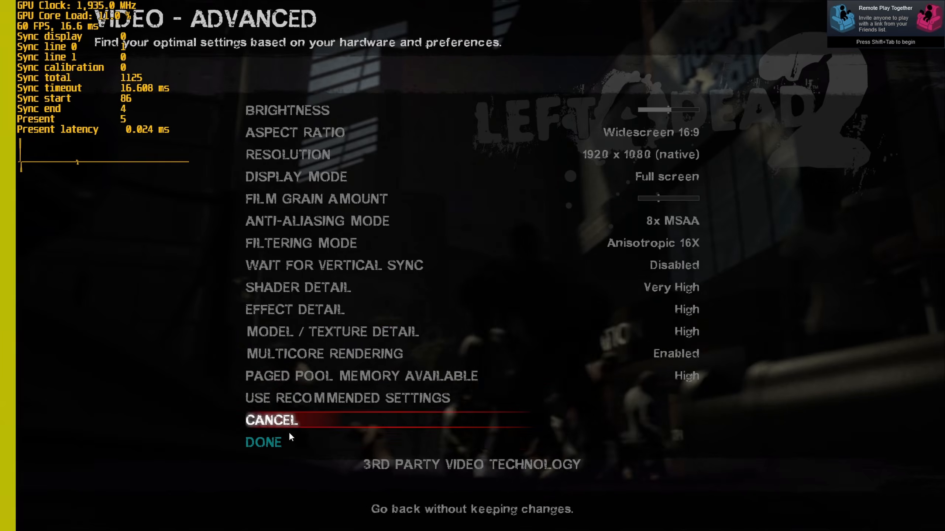
{"action": "left_click", "coordinate": [276, 439]}
Step: Start a single-player campaign game in Dead Center, chapter 1: Hotel, on Normal difficulty with Nick as the character
{"action": "left_click", "coordinate": [212, 235]}
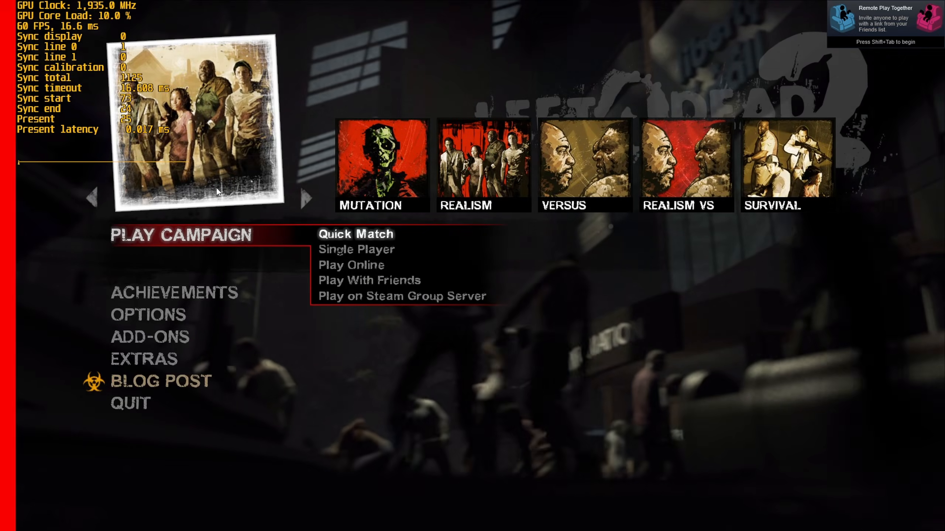
{"action": "left_click", "coordinate": [333, 249]}
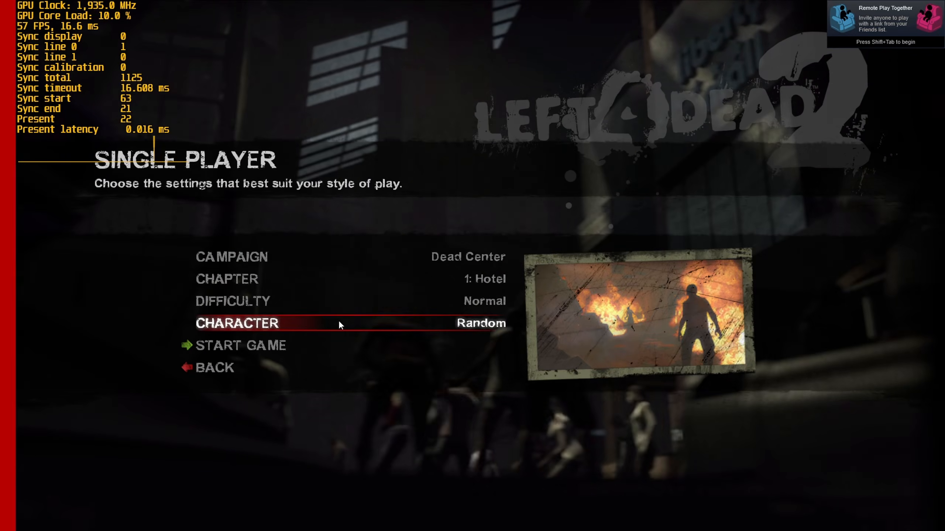
{"action": "left_click", "coordinate": [339, 324]}
{"action": "left_click", "coordinate": [478, 327]}
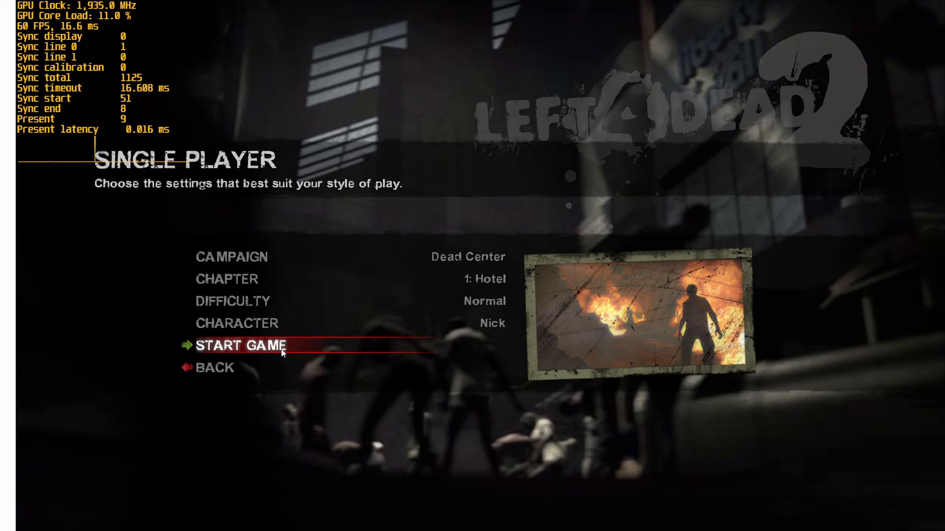
{"action": "left_click", "coordinate": [281, 349]}
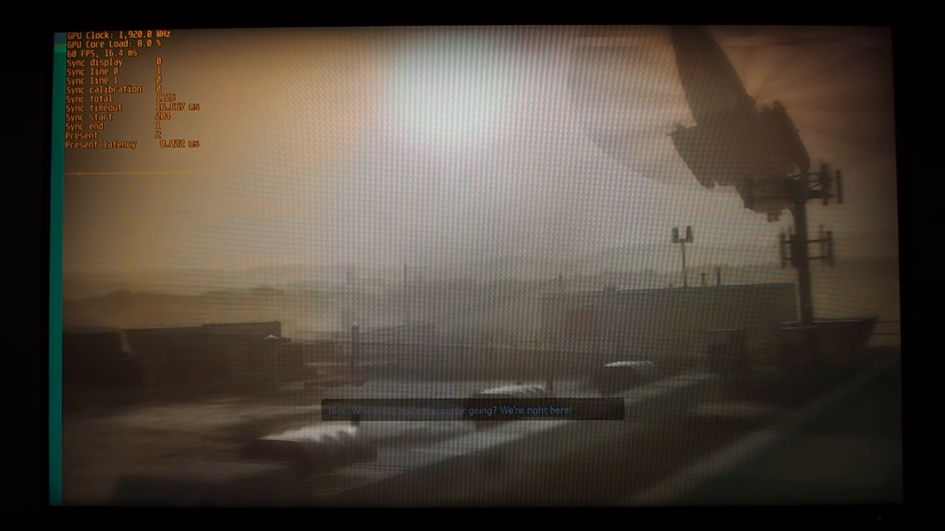
Step: Shift the tearline down with the sync hotkey until Sync line 0 reaches 1055, and leave the game
{"action": "key", "text": "ctrl+shift+Down"}
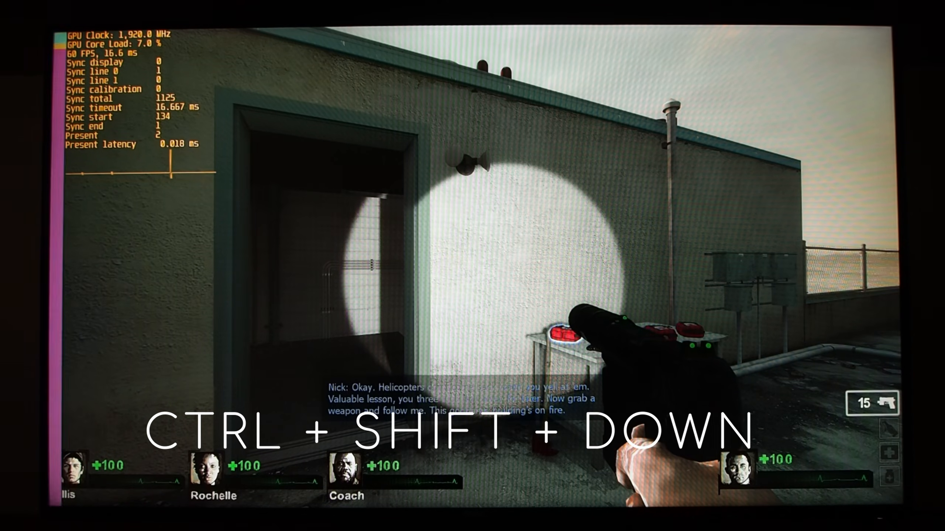
{"action": "key", "text": "ctrl"}
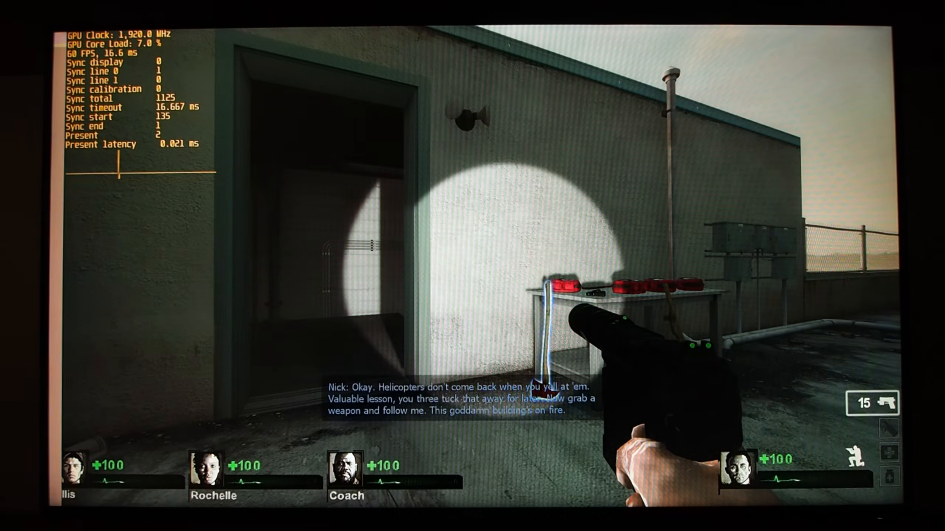
{"action": "key", "text": "ctrl+shift+Down"}
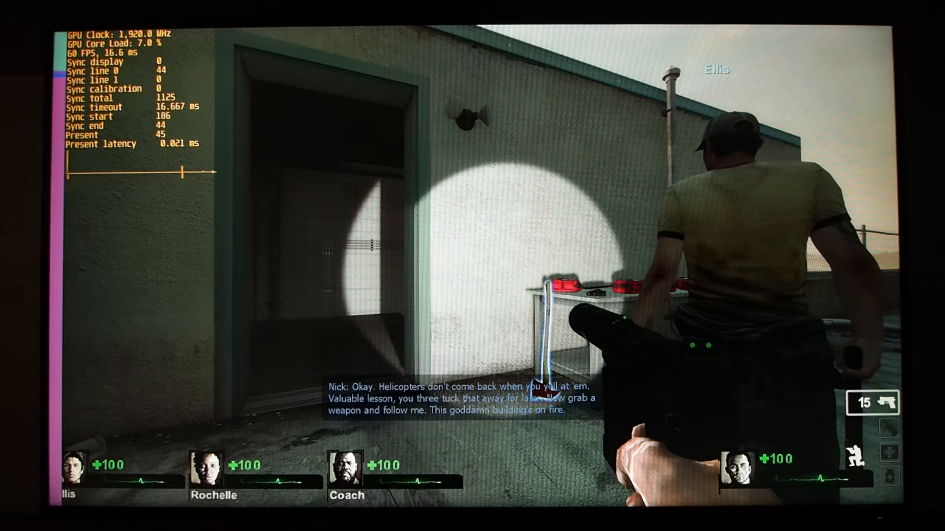
{"action": "key", "text": "ctrl+shift+Down"}
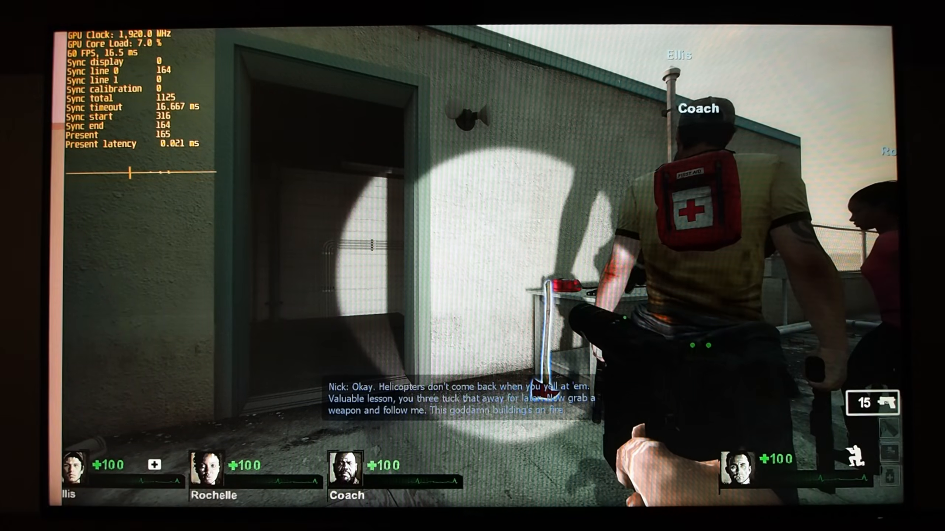
{"action": "key", "text": "ctrl+shift+Down"}
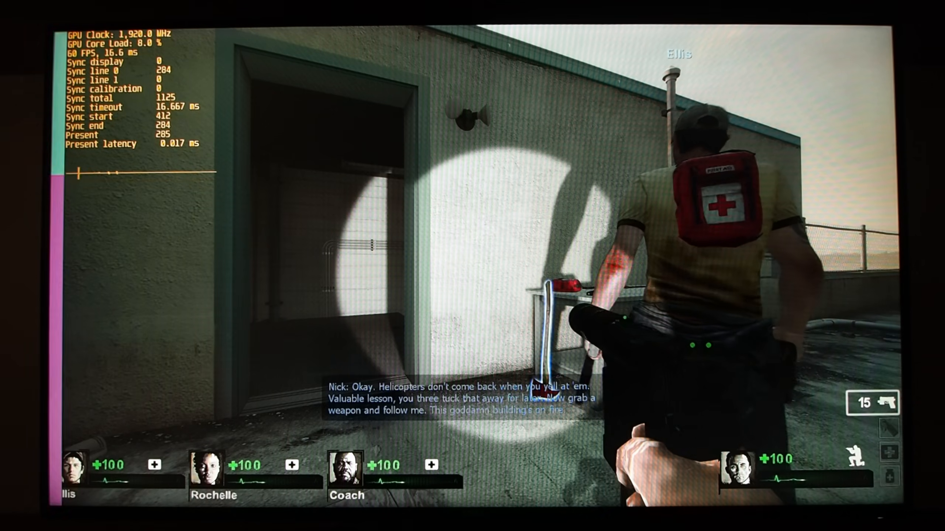
{"action": "key", "text": "ctrl+shift+Down"}
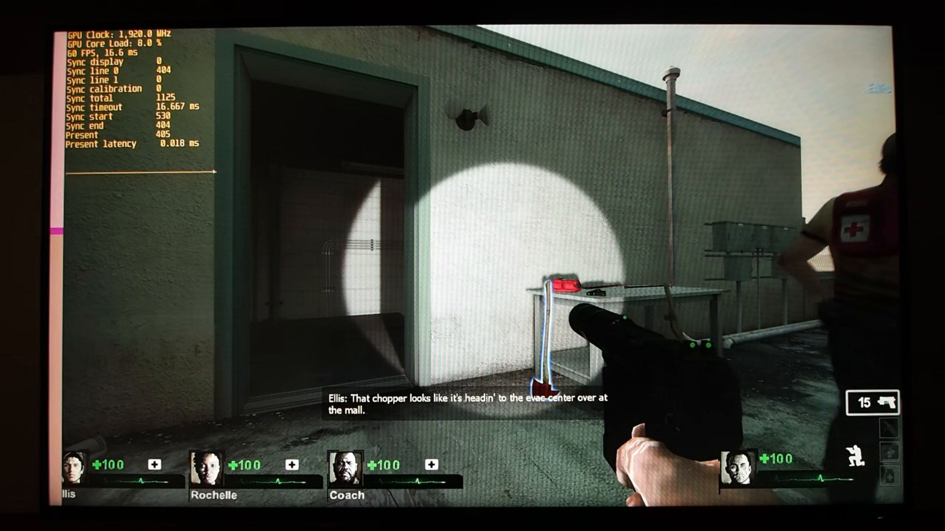
{"action": "key", "text": "ctrl+shift+Down"}
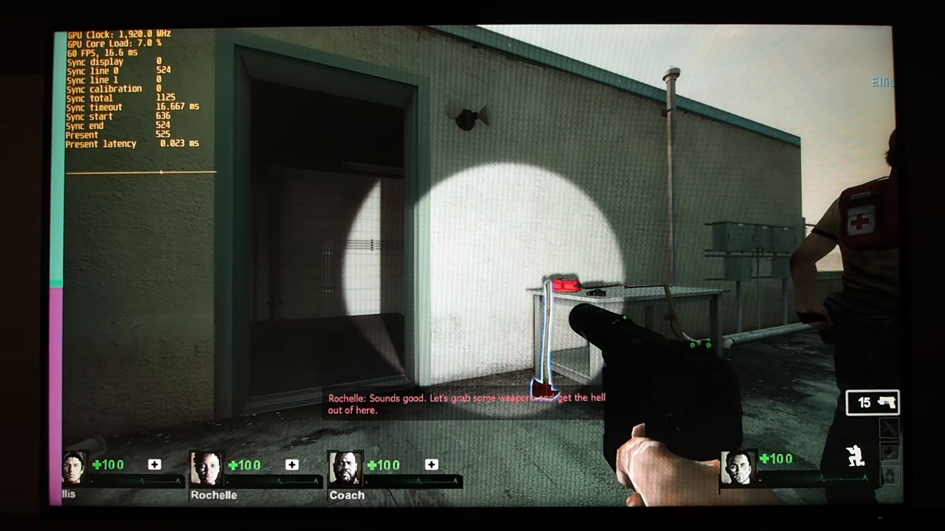
{"action": "key", "text": "ctrl+shift+Down"}
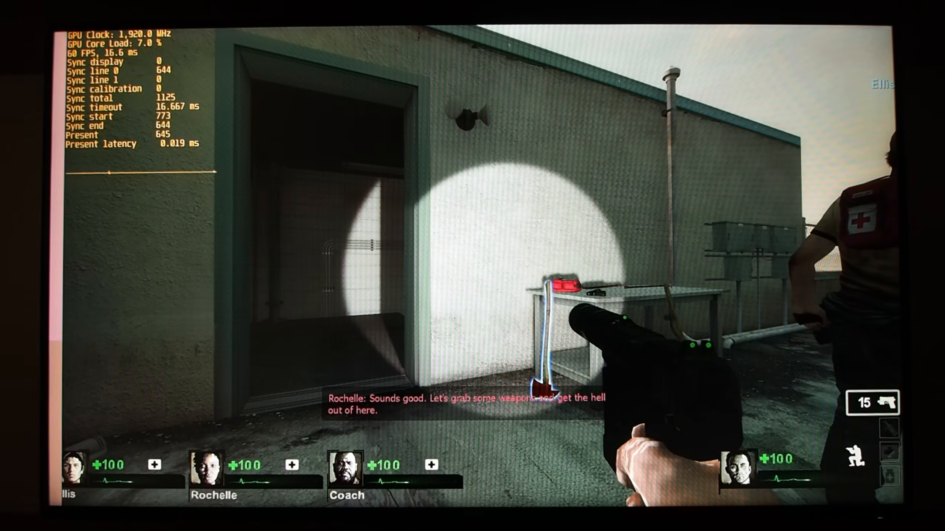
{"action": "key", "text": "ctrl+shift+Down"}
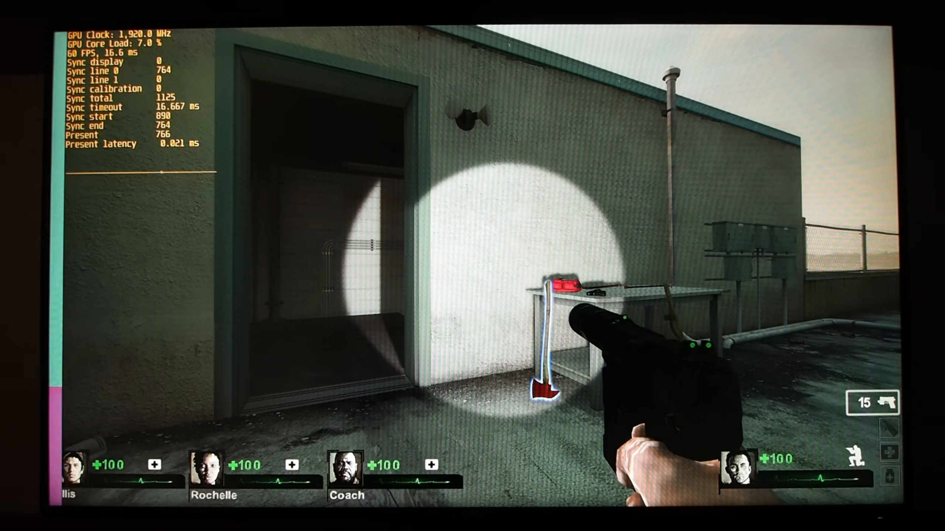
{"action": "key", "text": "ctrl+shift+Down"}
{"action": "key", "text": "ctrl+shift+Down"}
{"action": "key", "text": "ctrl+shift+Down"}
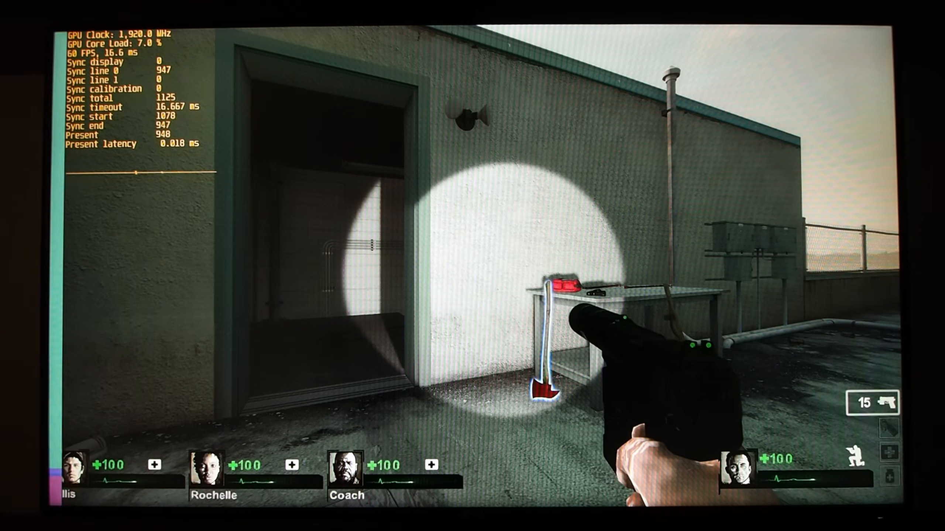
{"action": "key", "text": "ctrl+shift+Down"}
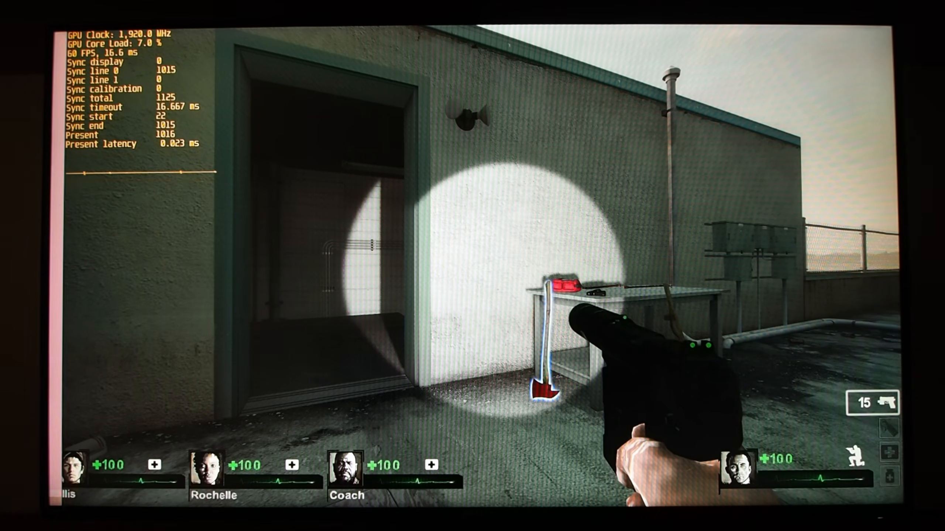
{"action": "key", "text": "ctrl+shift+Down"}
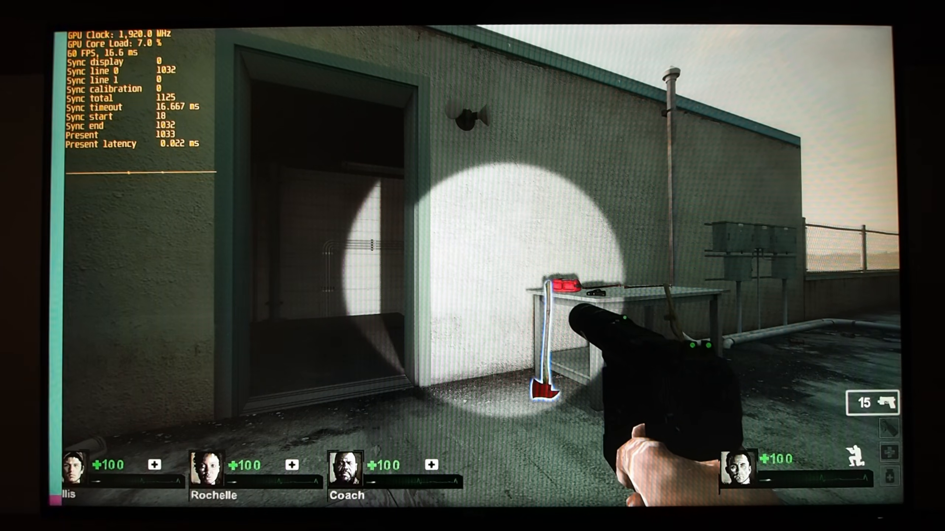
{"action": "key", "text": "ctrl+shift+Down"}
{"action": "key", "text": "ctrl+shift+Down"}
{"action": "key", "text": "ctrl+shift+Down"}
{"action": "key", "text": "ctrl+shift+Down"}
{"action": "key", "text": "ctrl+shift+Down"}
{"action": "key", "text": "ctrl+shift+Down"}
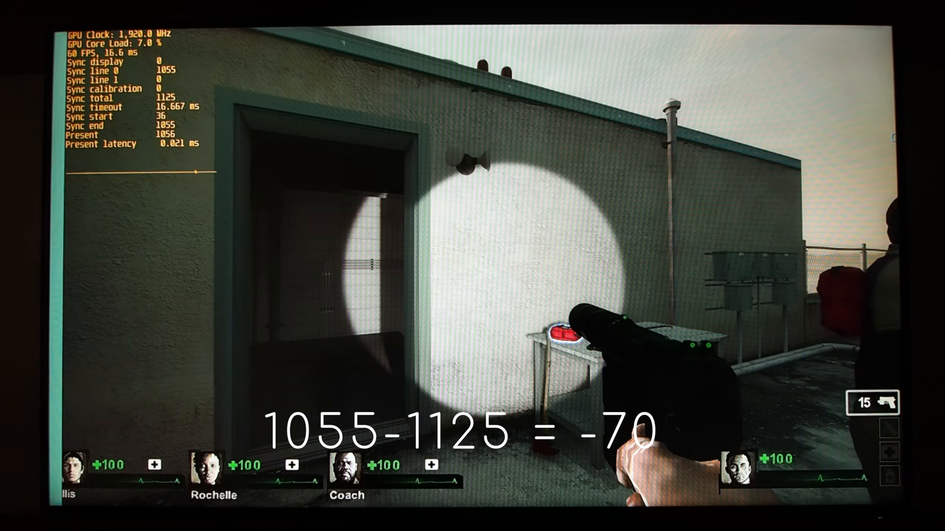
{"action": "key", "text": "Escape"}
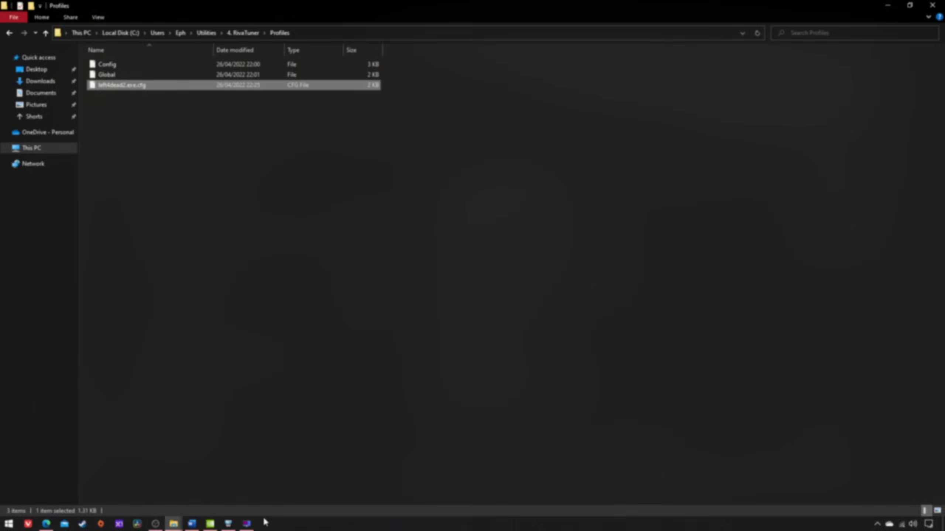
Step: Switch to RivaTuner Statistics Server and set the frame color indicator to 2 bars in its properties
{"action": "left_click", "coordinate": [246, 524]}
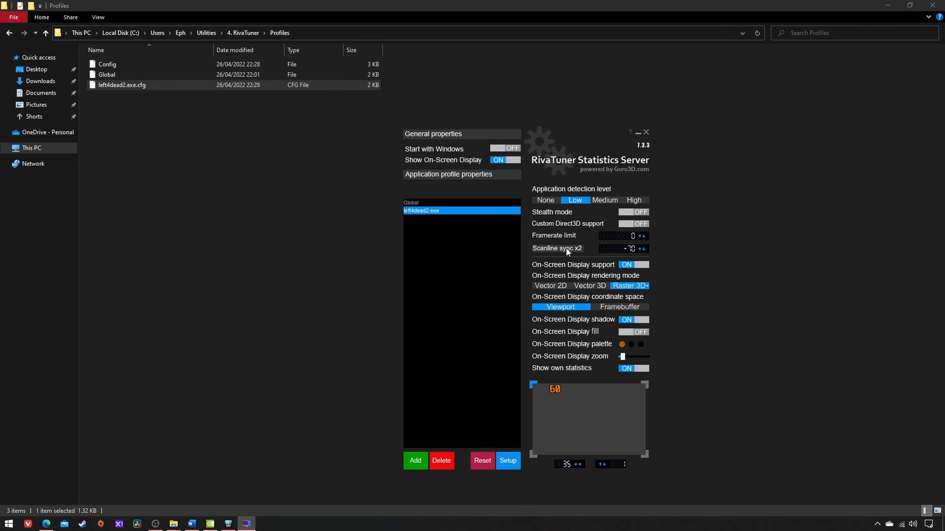
{"action": "left_click", "coordinate": [504, 461]}
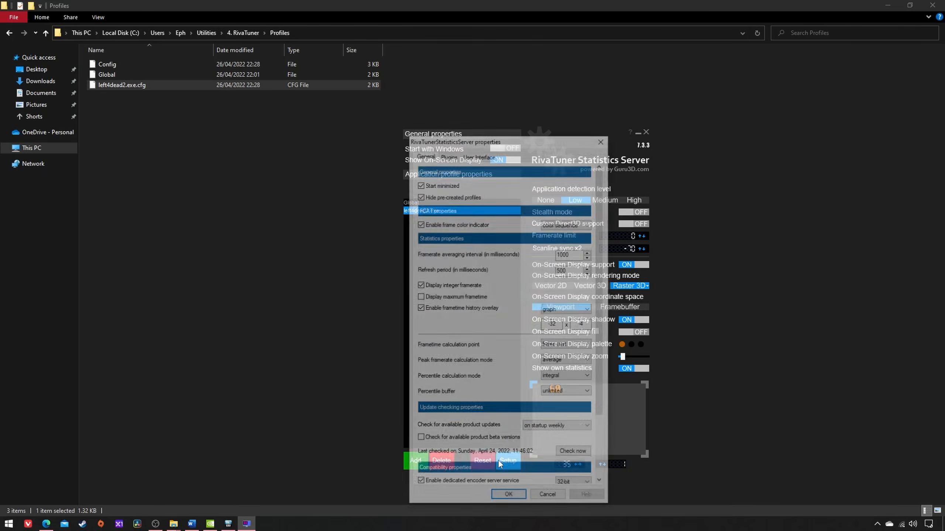
{"action": "left_click", "coordinate": [589, 226]}
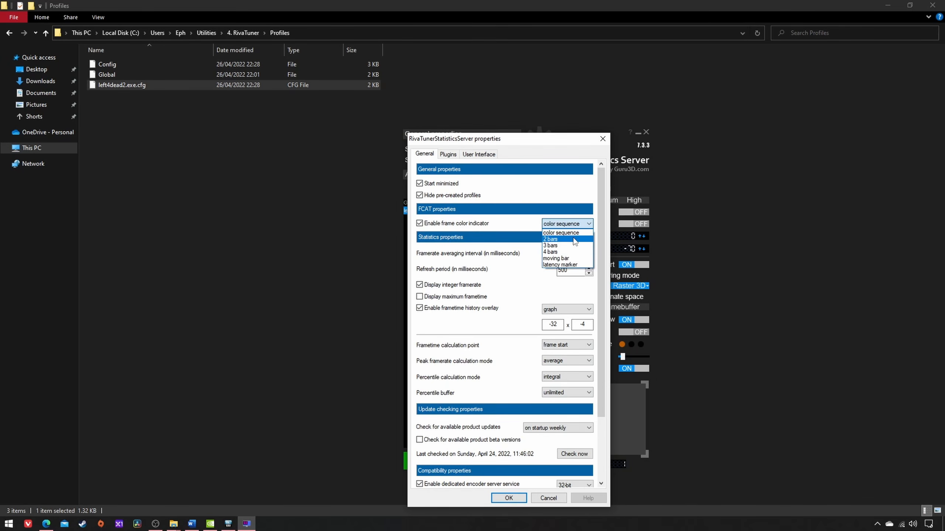
{"action": "left_click", "coordinate": [577, 240]}
{"action": "left_click", "coordinate": [508, 498]}
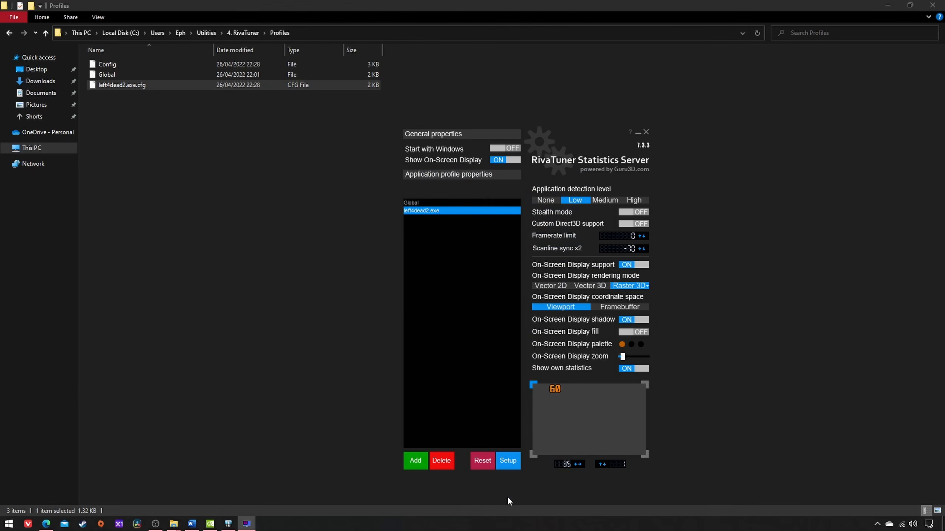
Step: Relaunch Left 4 Dead 2 and move the two tearlines up with the sync hotkeys, fine-tuning Sync line 0 to about 846
{"action": "right_click", "coordinate": [83, 524]}
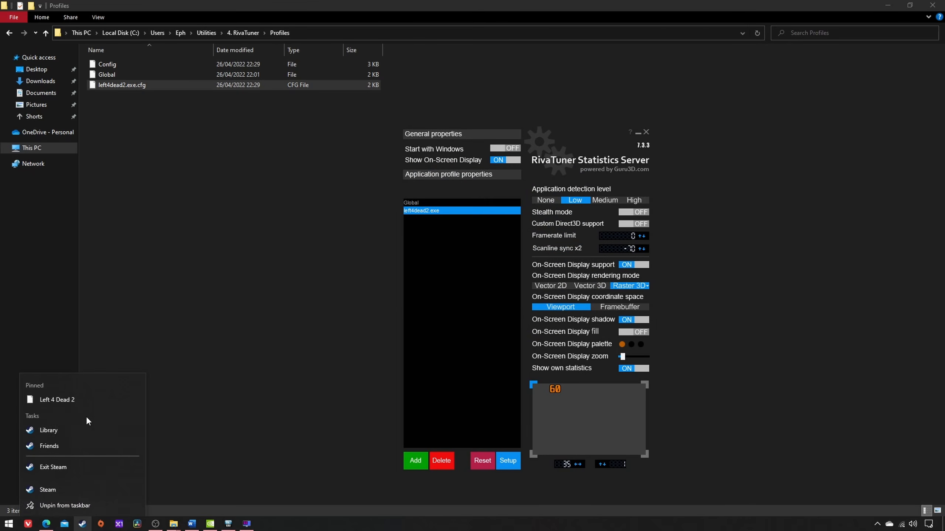
{"action": "left_click", "coordinate": [87, 399]}
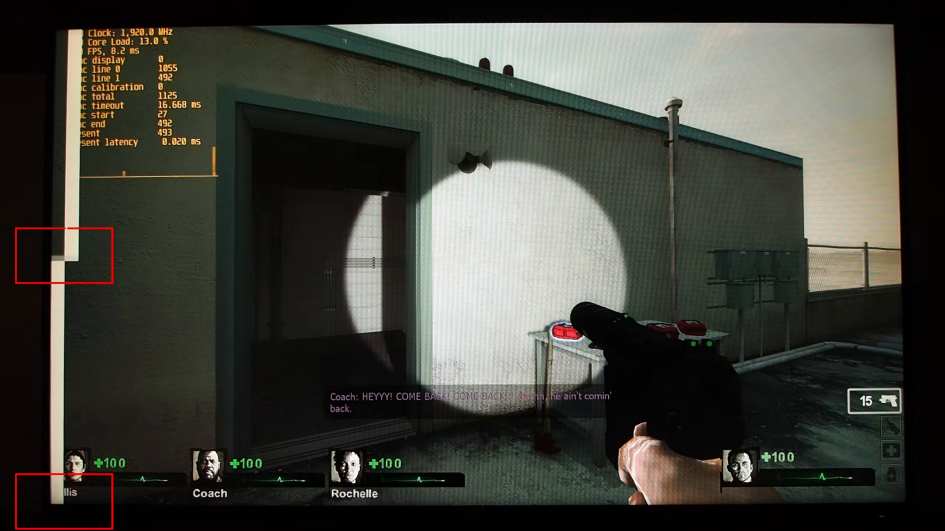
{"action": "key", "text": "ctrl+shift+Up"}
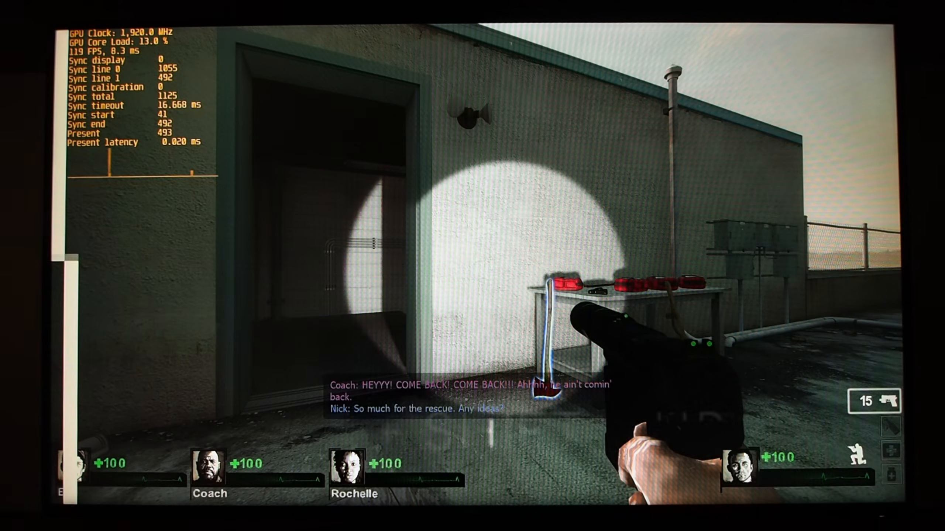
{"action": "key", "text": "ctrl+shift+Up"}
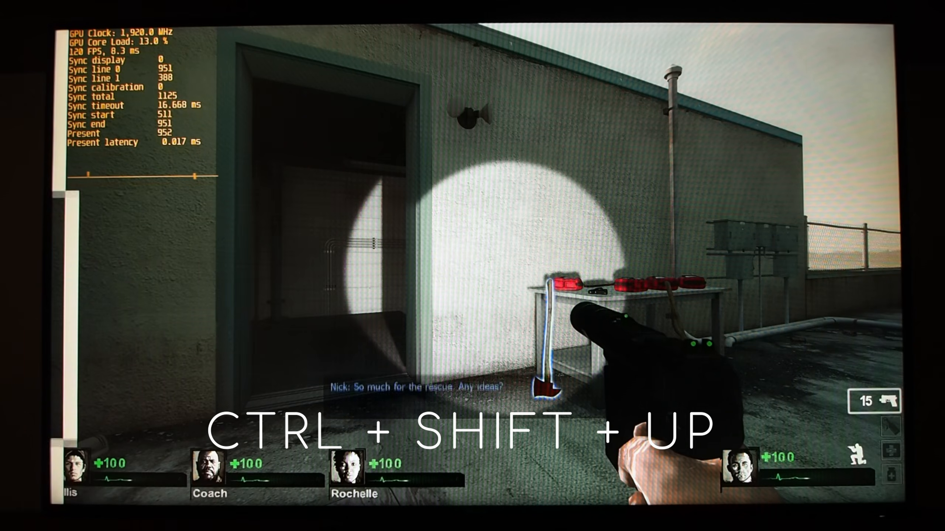
{"action": "key", "text": "ctrl+shift+Up"}
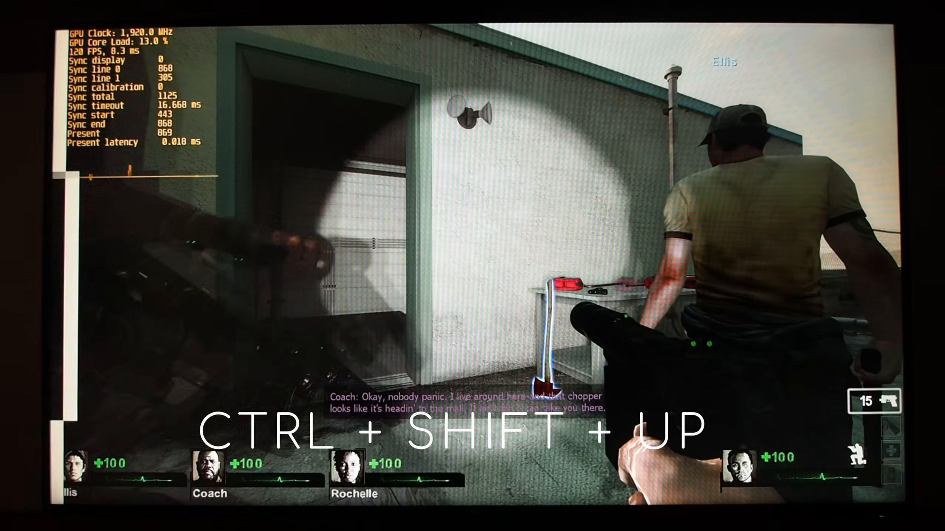
{"action": "key", "text": "ctrl+shift+Up"}
{"action": "key", "text": "ctrl+shift+Down"}
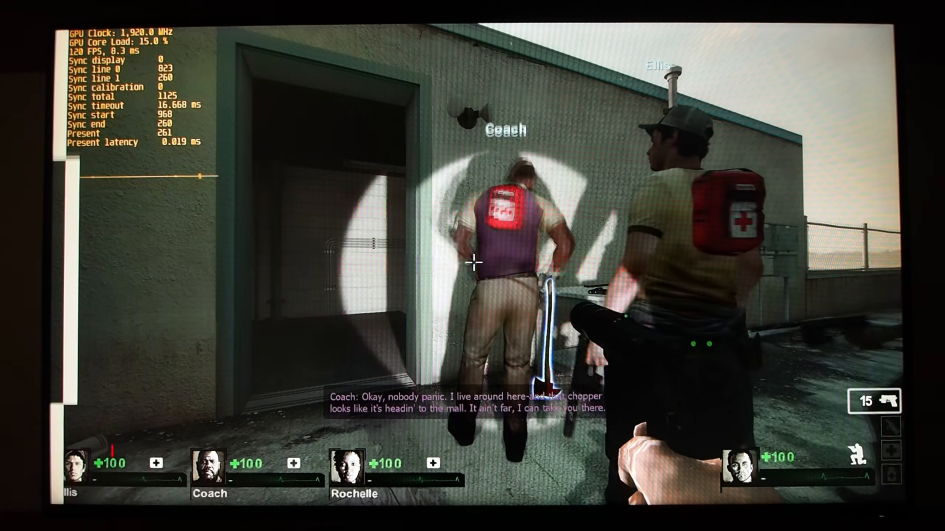
{"action": "key", "text": "ctrl+shift+Down"}
{"action": "key", "text": "ctrl+shift+Down"}
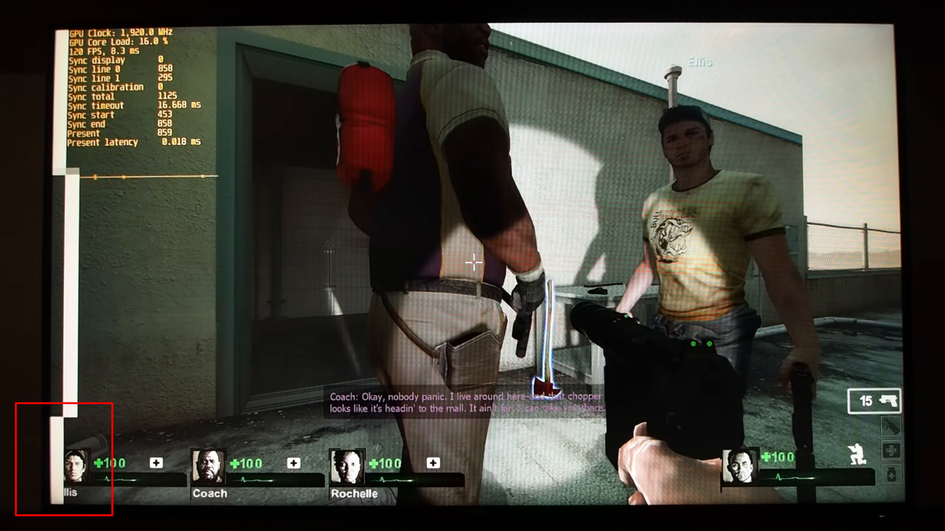
{"action": "key", "text": "ctrl+shift+Up"}
{"action": "key", "text": "ctrl+shift+Up"}
{"action": "key", "text": "ctrl+shift+Up"}
{"action": "key", "text": "ctrl+shift+Up"}
{"action": "key", "text": "ctrl+shift+Up"}
{"action": "key", "text": "ctrl+shift+Up"}
{"action": "key", "text": "ctrl+shift+Up"}
{"action": "key", "text": "ctrl+shift+Up"}
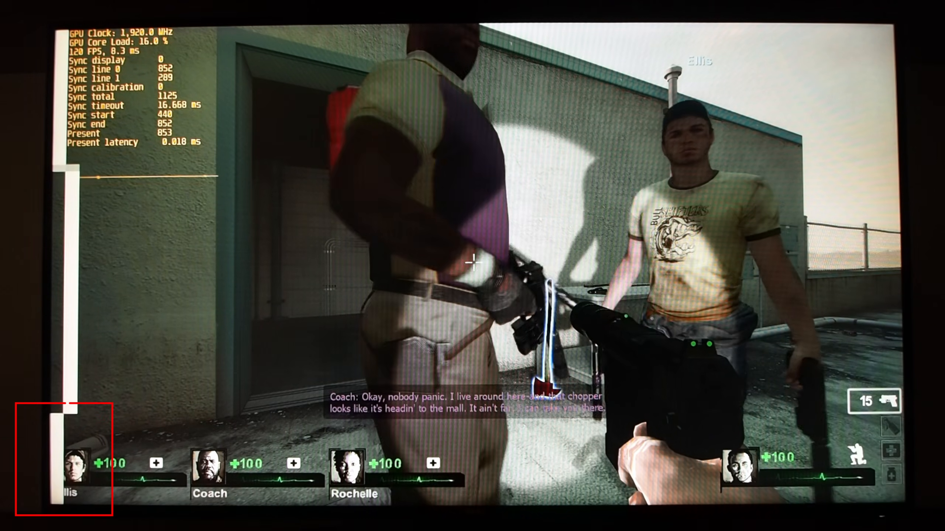
{"action": "key", "text": "ctrl+shift+Up"}
{"action": "key", "text": "ctrl+shift+Up"}
{"action": "key", "text": "ctrl+shift+Up"}
{"action": "key", "text": "ctrl+shift+Up"}
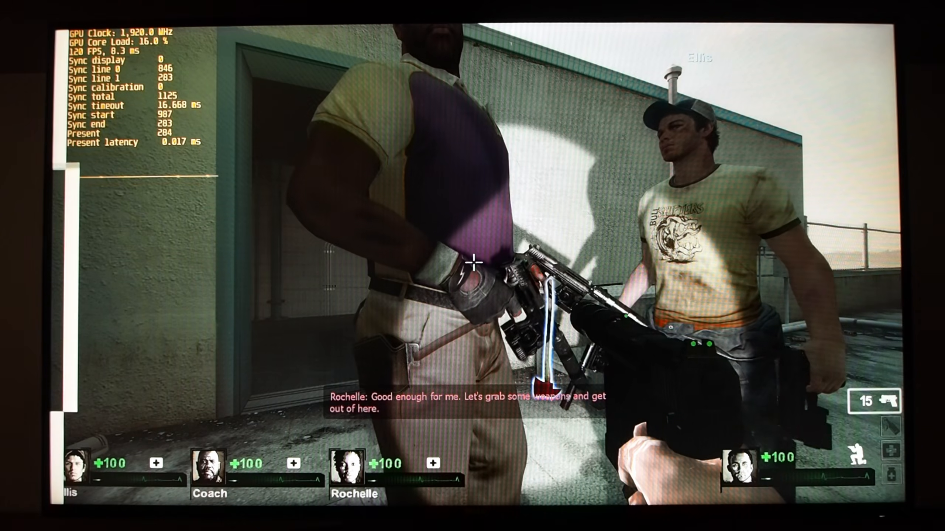
{"action": "key", "text": "ctrl+shift+Up"}
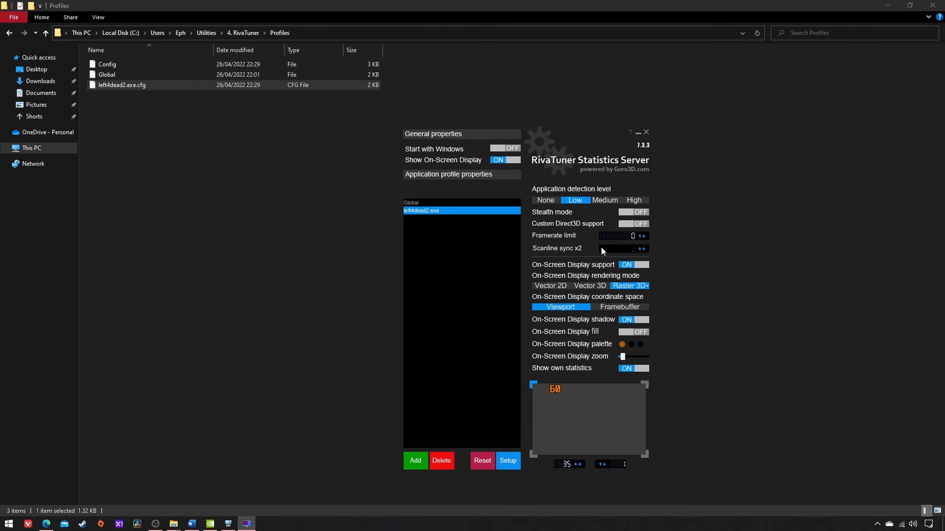
Step: Set Scanline sync x2 to 2 for the left4dead2.exe profile in RivaTuner
{"action": "type", "text": "2"}
{"action": "key", "text": "Return"}
Step: Switch to NVIDIA Control Panel and set Vertical sync to Fast for the Left 4 Dead 2 program profile, applying the change
{"action": "left_click", "coordinate": [210, 524]}
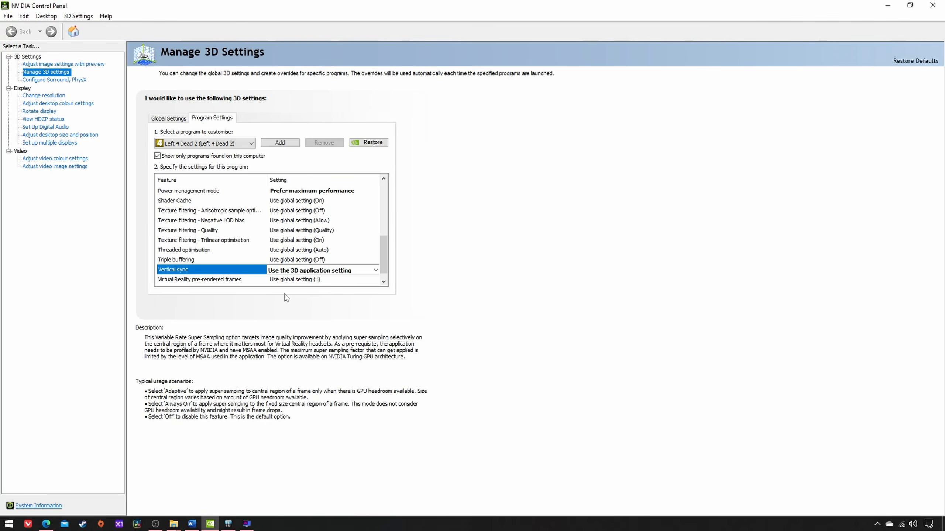
{"action": "left_click", "coordinate": [285, 271]}
{"action": "left_click", "coordinate": [286, 271]}
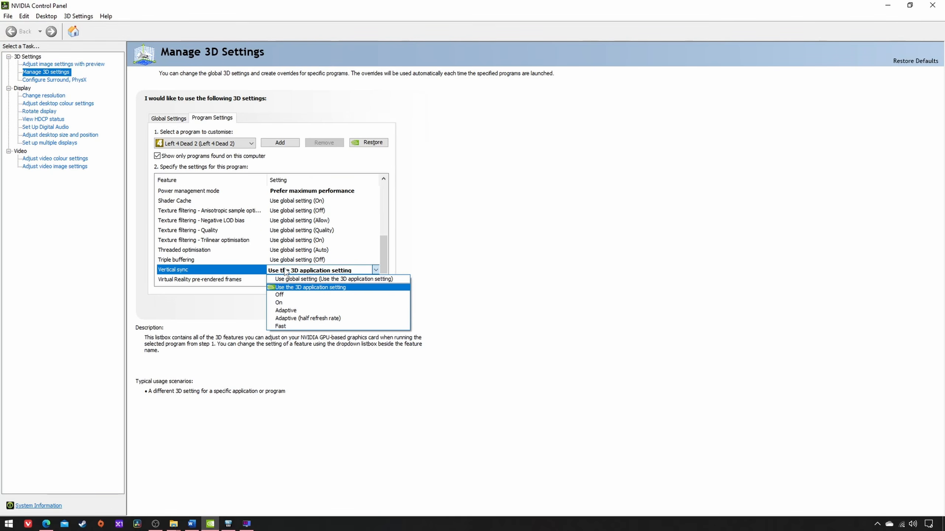
{"action": "left_click", "coordinate": [281, 326]}
{"action": "left_click", "coordinate": [868, 506]}
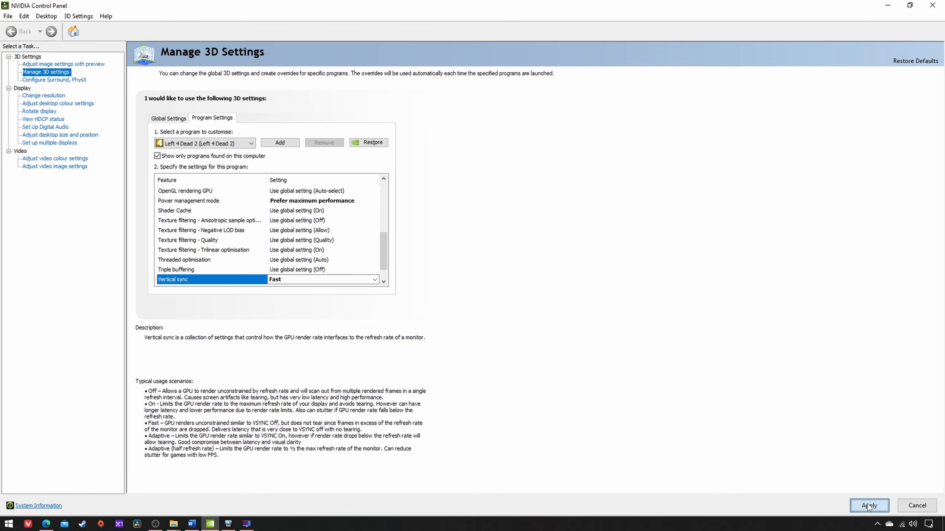